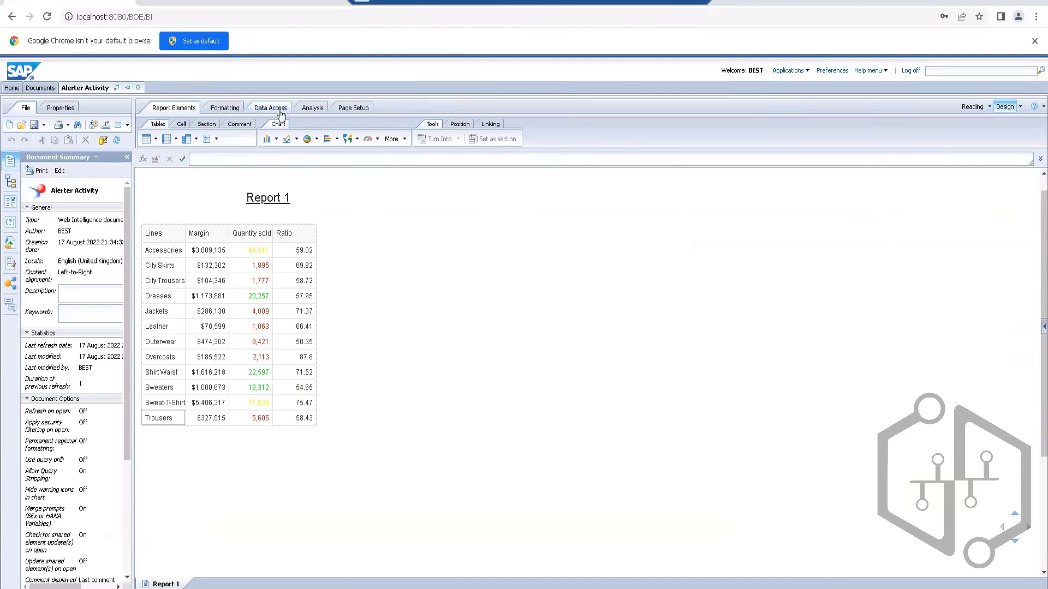
Step: Examine the Alerter Activity document's summary properties and options, leaving them unsaved
click(61, 107)
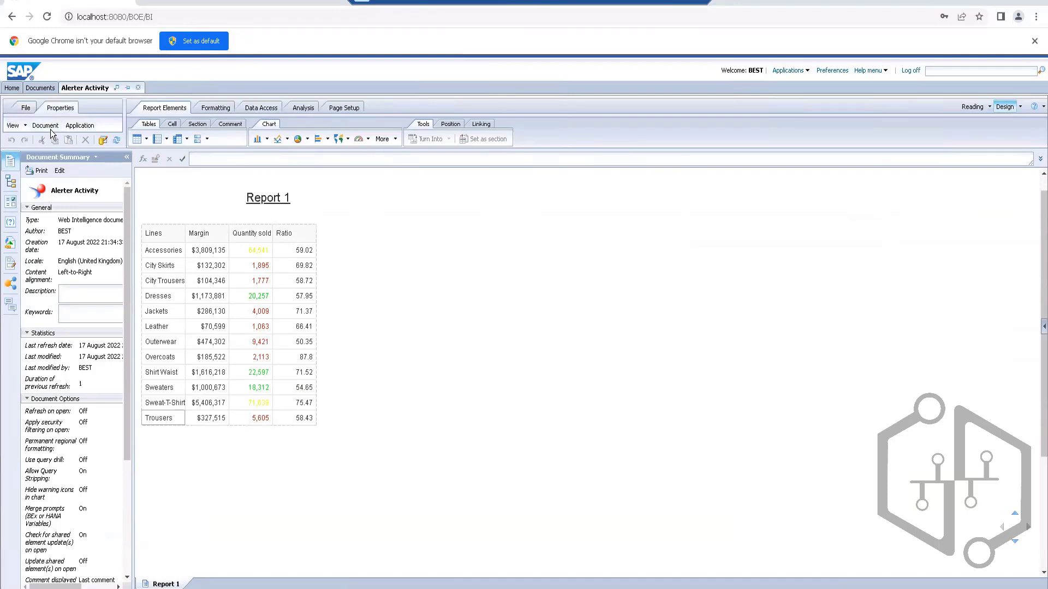
click(49, 127)
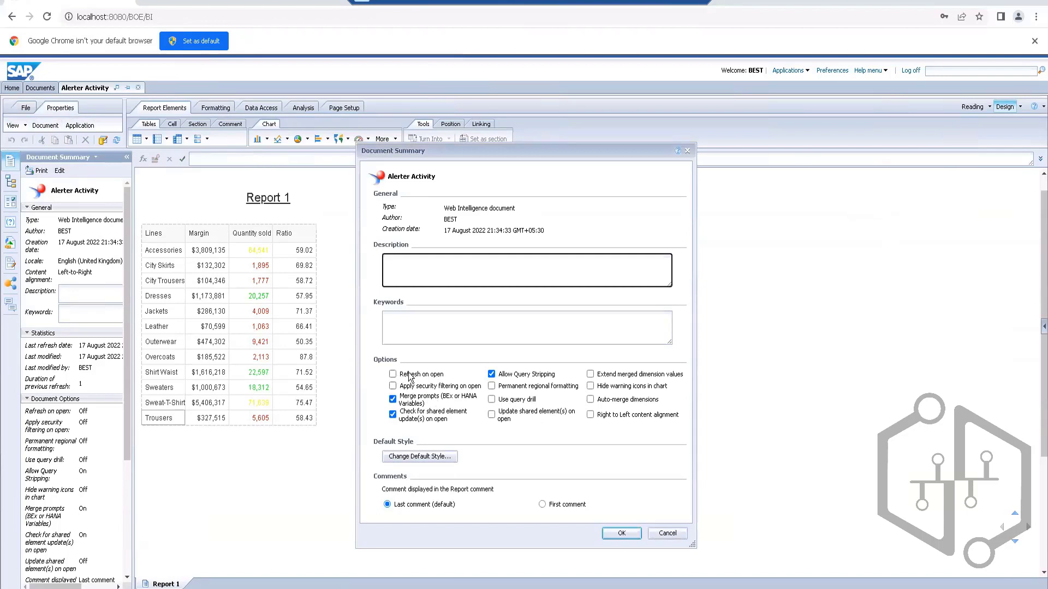
click(667, 533)
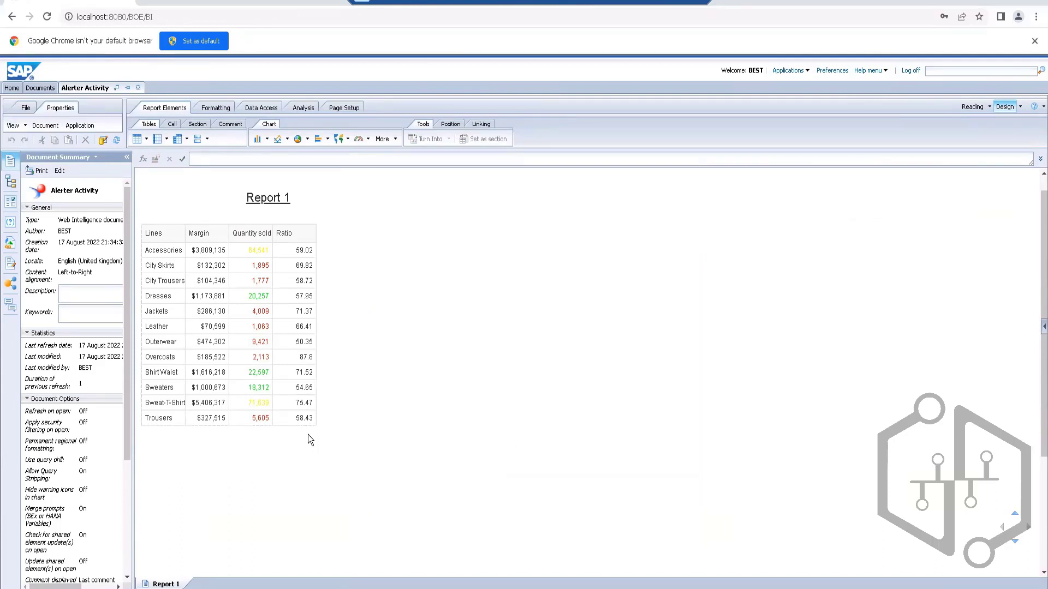
Step: Refresh all queries in the Alerter Activity document
click(180, 188)
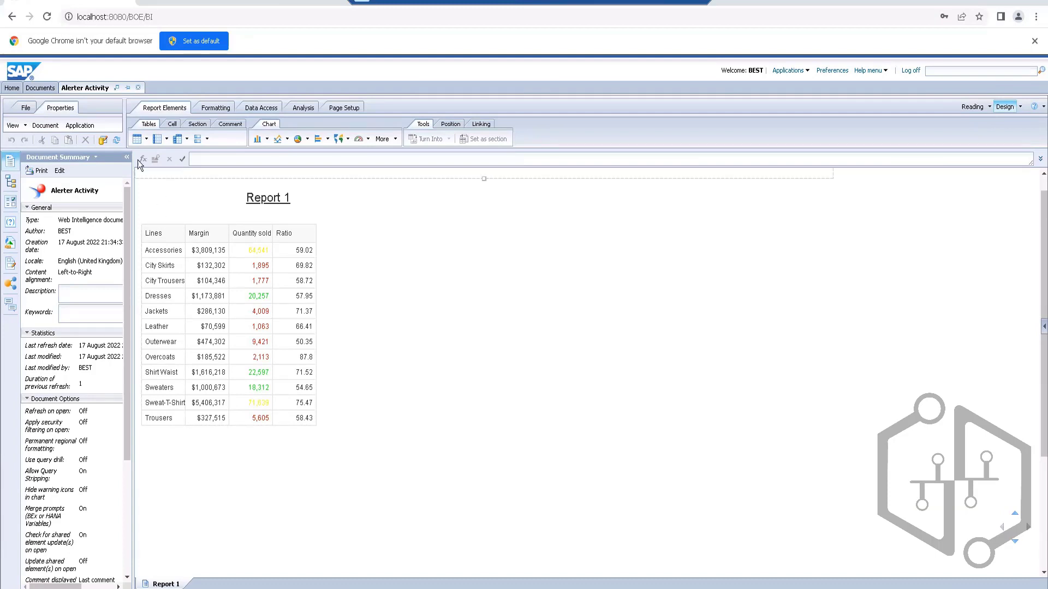
click(115, 143)
click(268, 198)
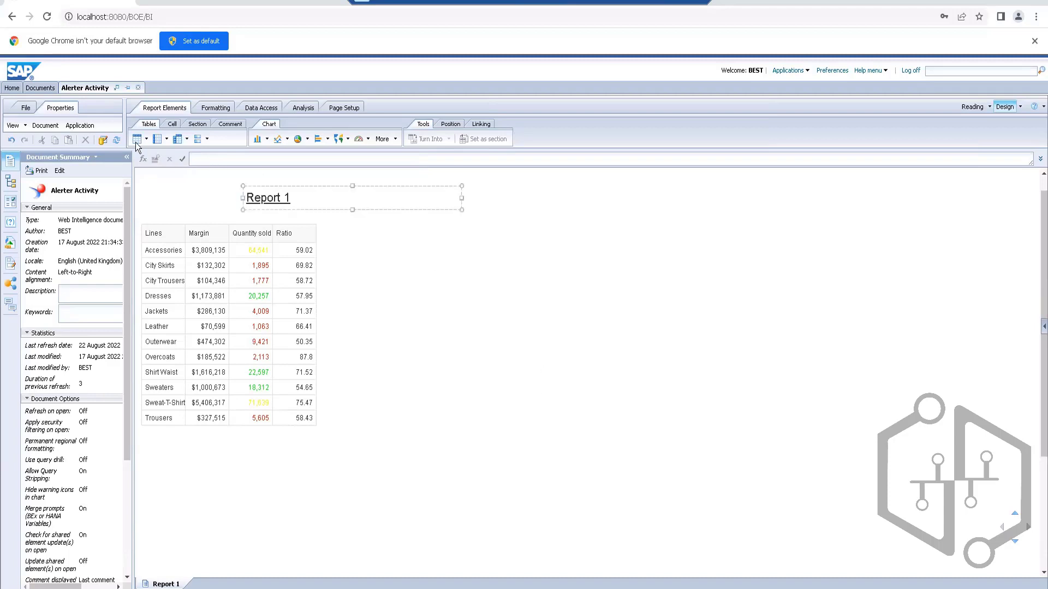
click(116, 145)
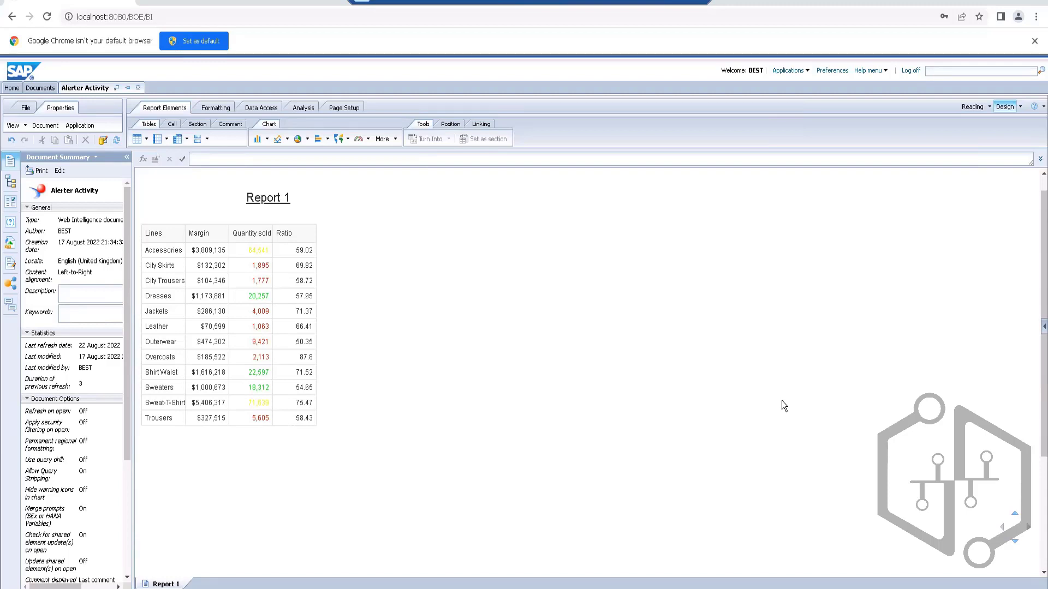
click(244, 188)
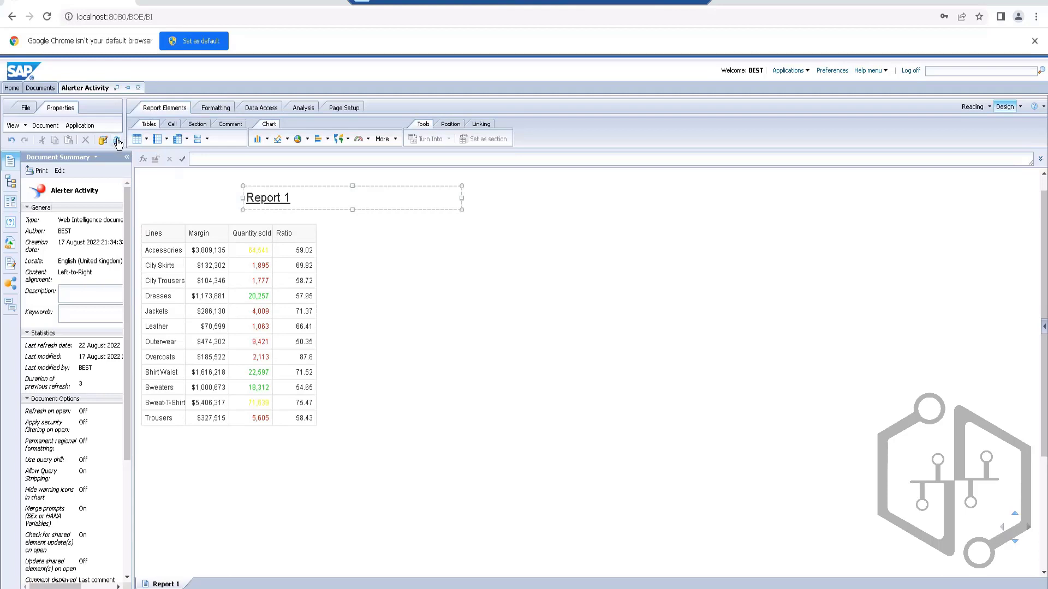
click(710, 411)
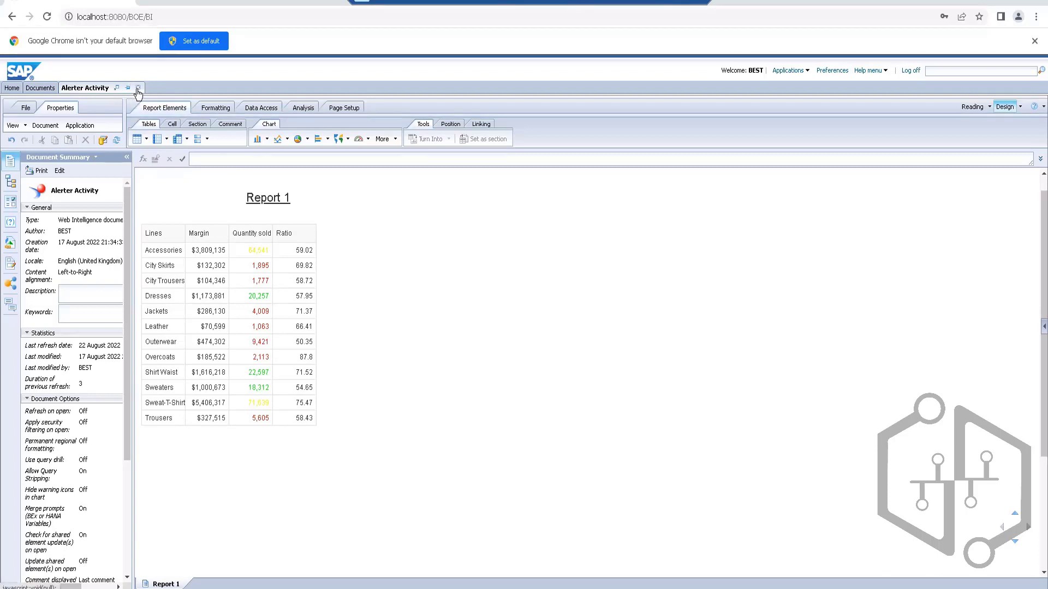
Step: Close the Alerter Activity document to return to the document list
click(223, 168)
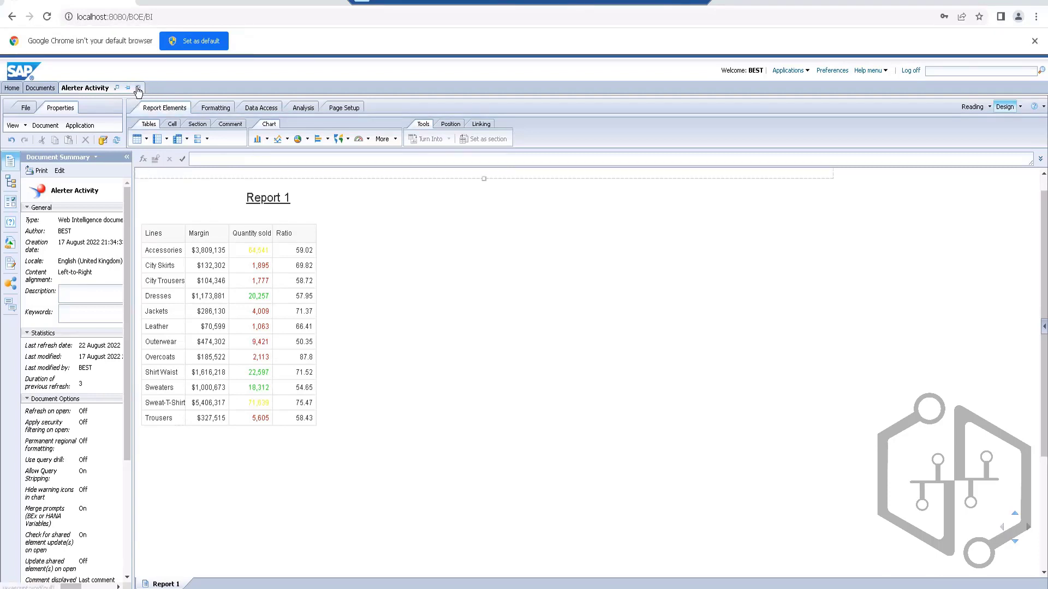
click(138, 88)
click(586, 81)
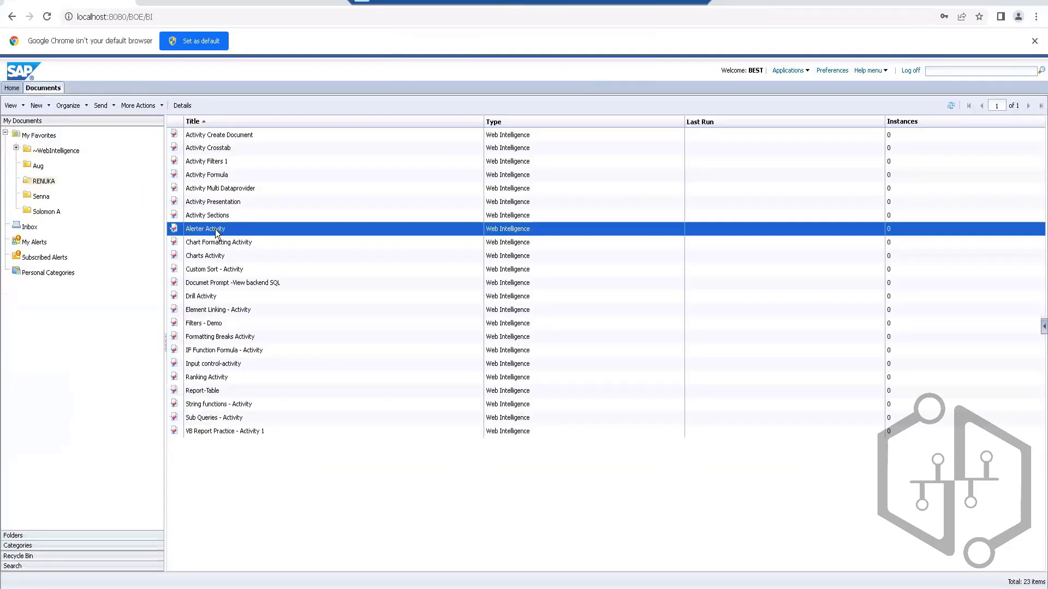
Step: Open the scheduling settings for the Alerter Activity document and examine the available recurrence choices
right_click(216, 233)
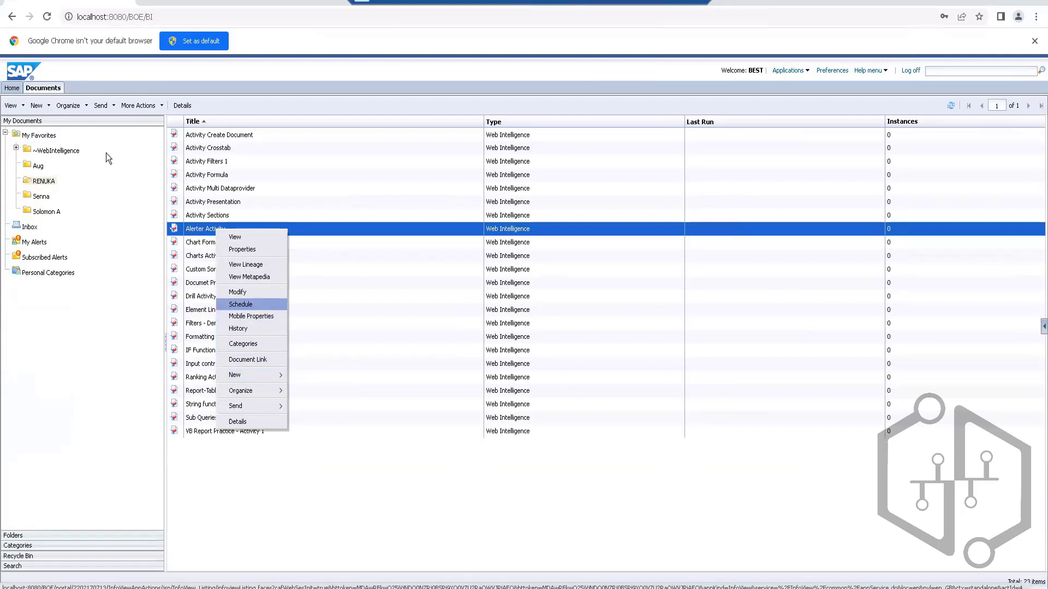
click(241, 304)
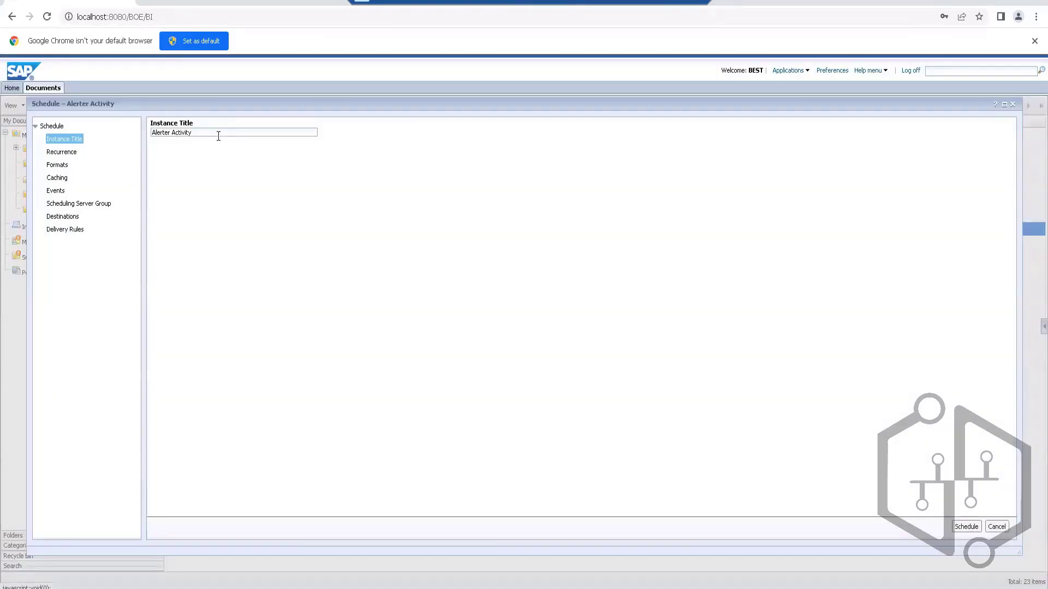
click(61, 155)
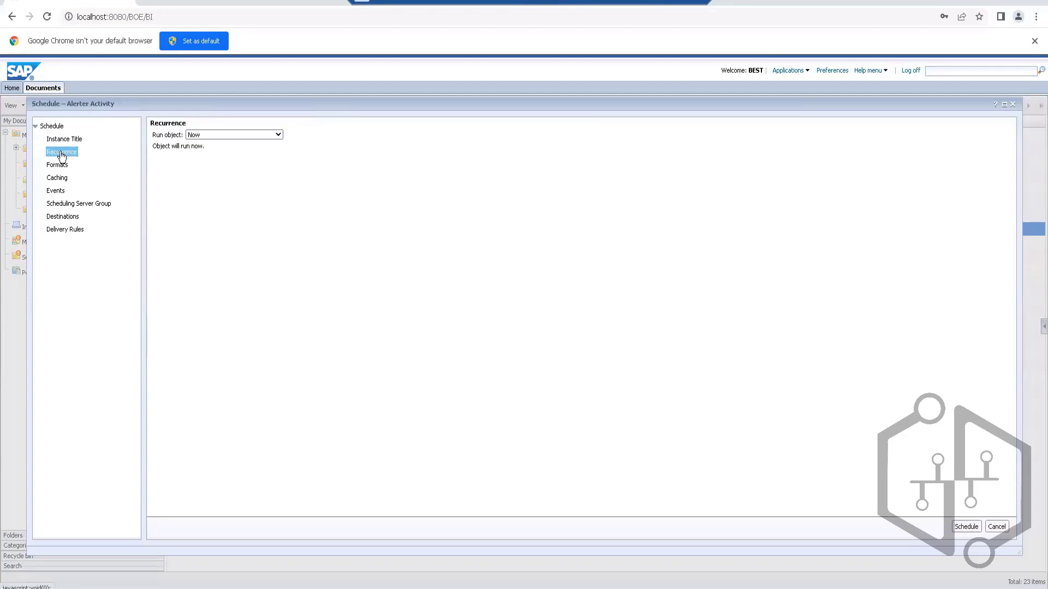
click(279, 136)
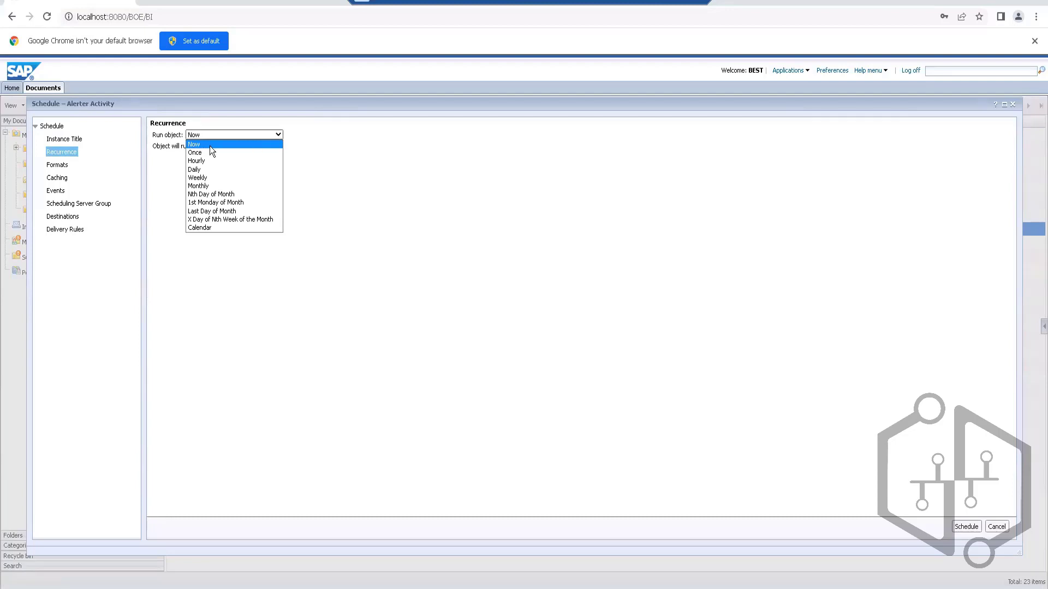
click(365, 159)
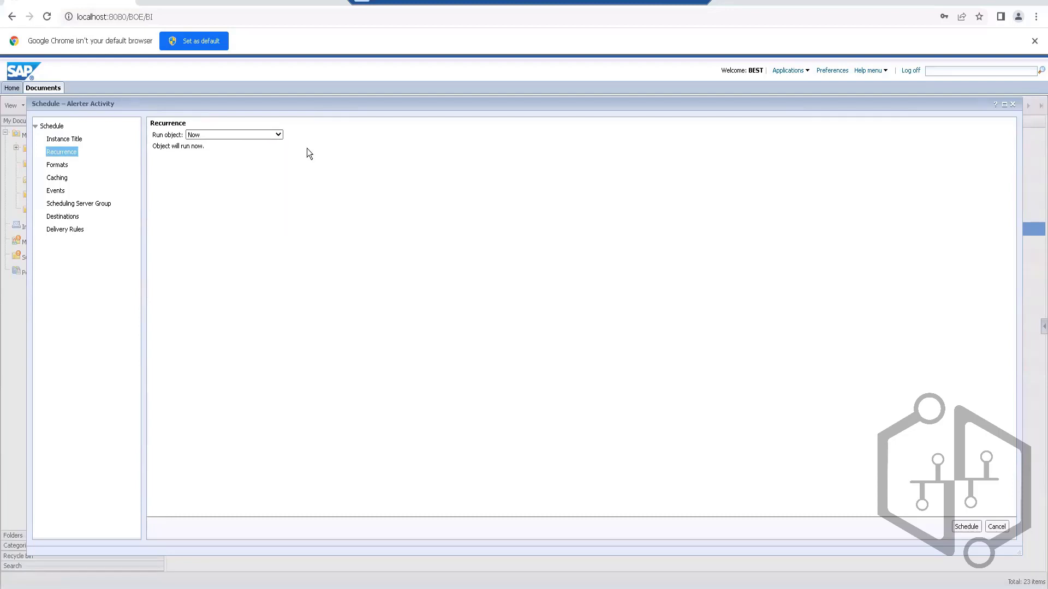
Step: Preview the Once, Hourly, Weekly and Monthly recurrence settings, and return the run option to Now
click(280, 136)
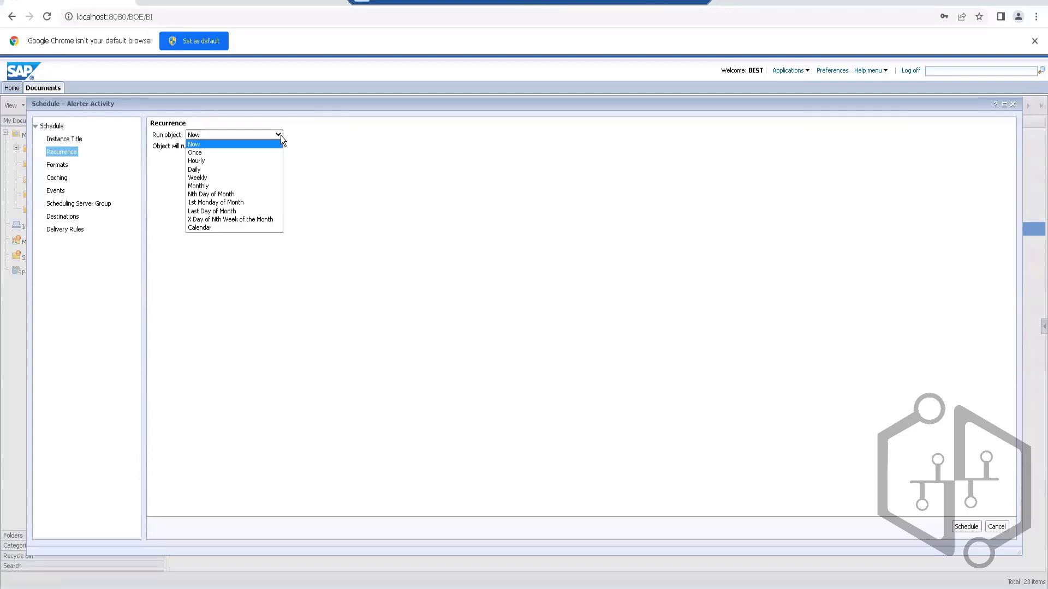
click(207, 153)
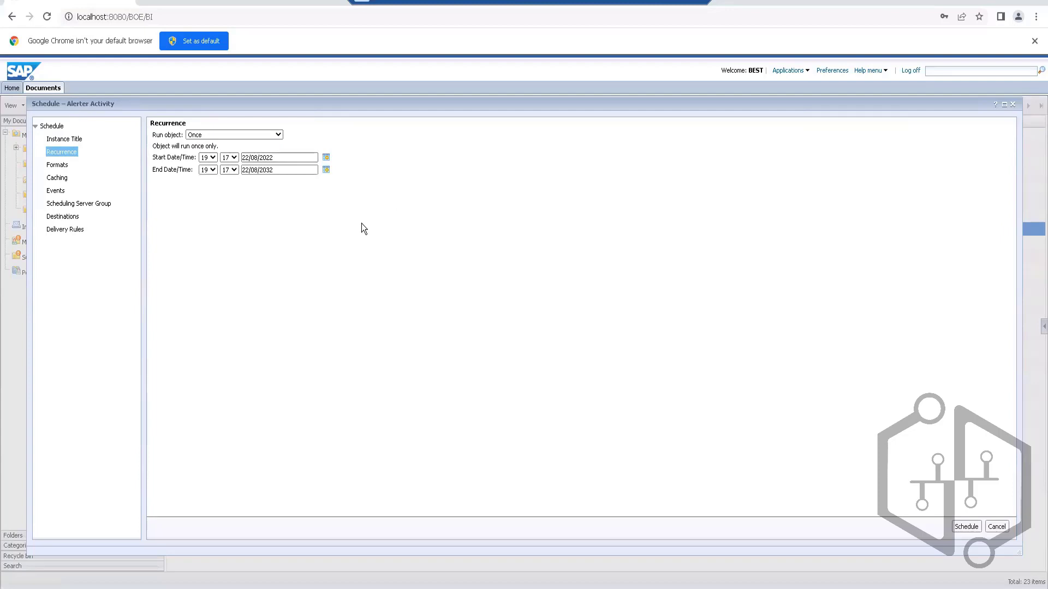
click(277, 134)
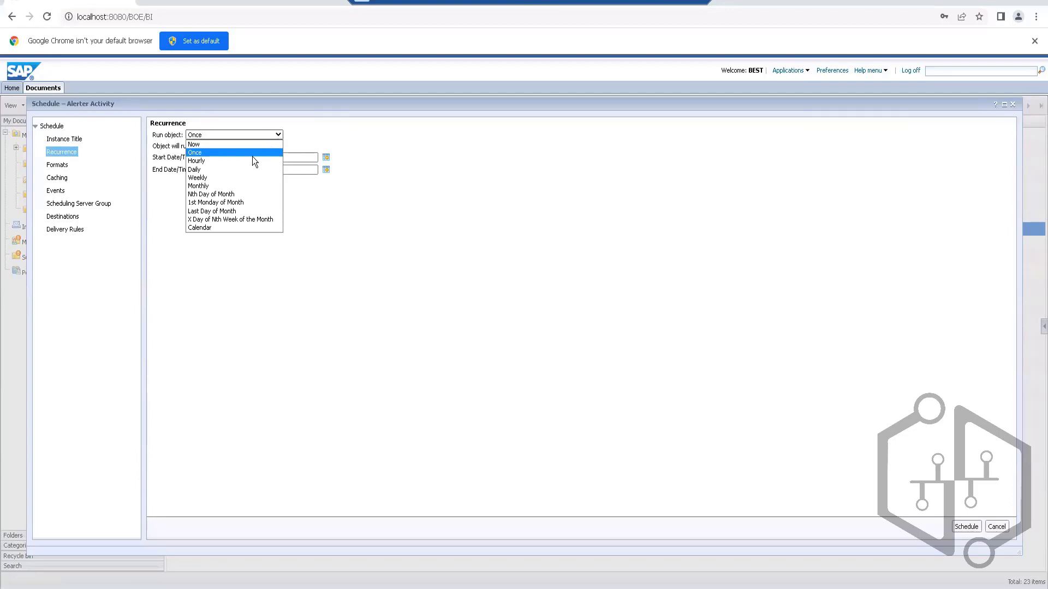
click(225, 161)
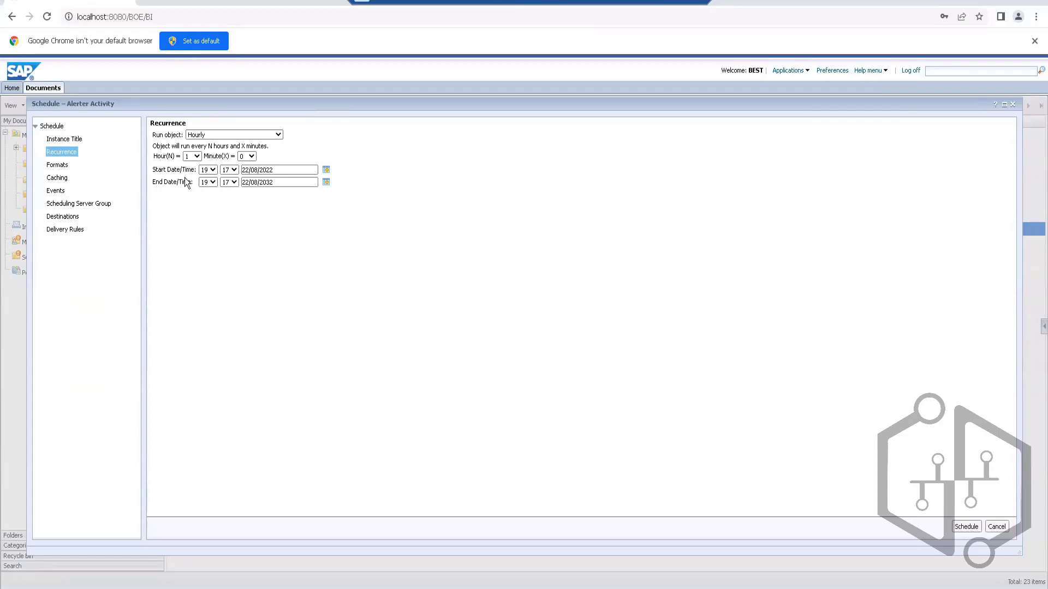
click(278, 135)
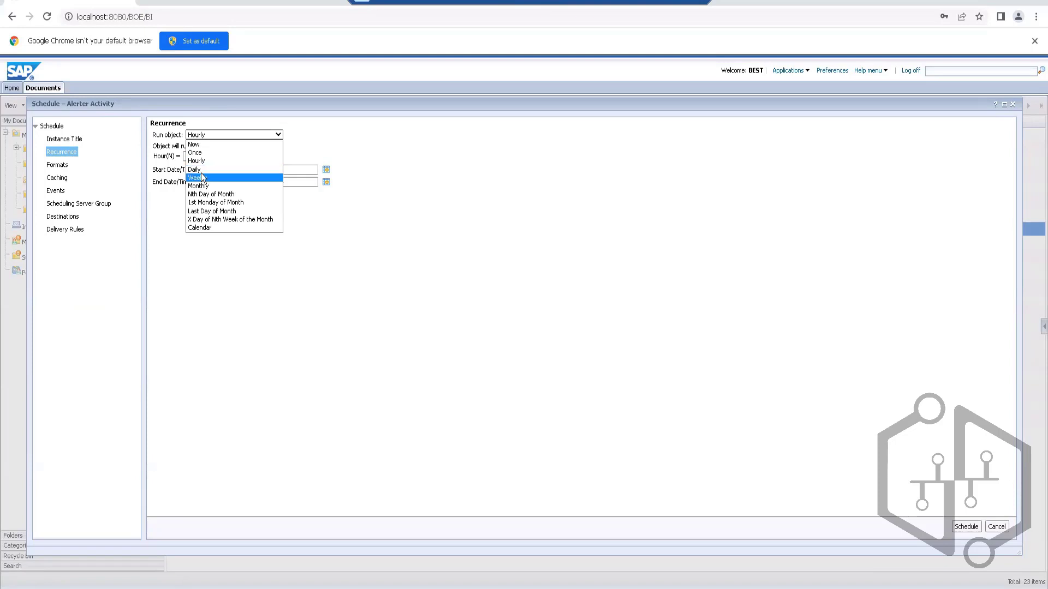
click(210, 178)
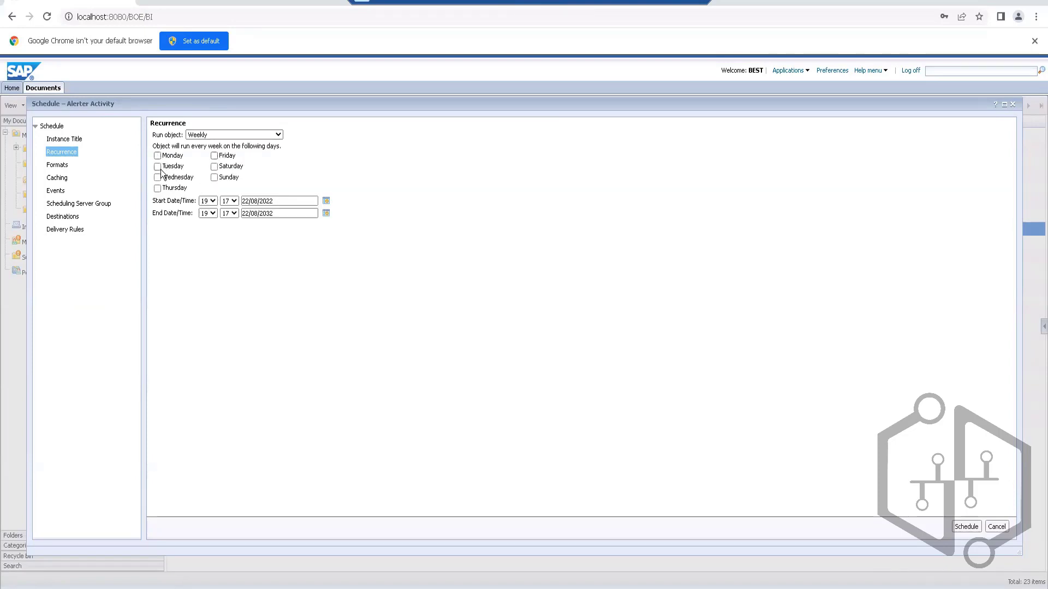
click(278, 135)
click(197, 186)
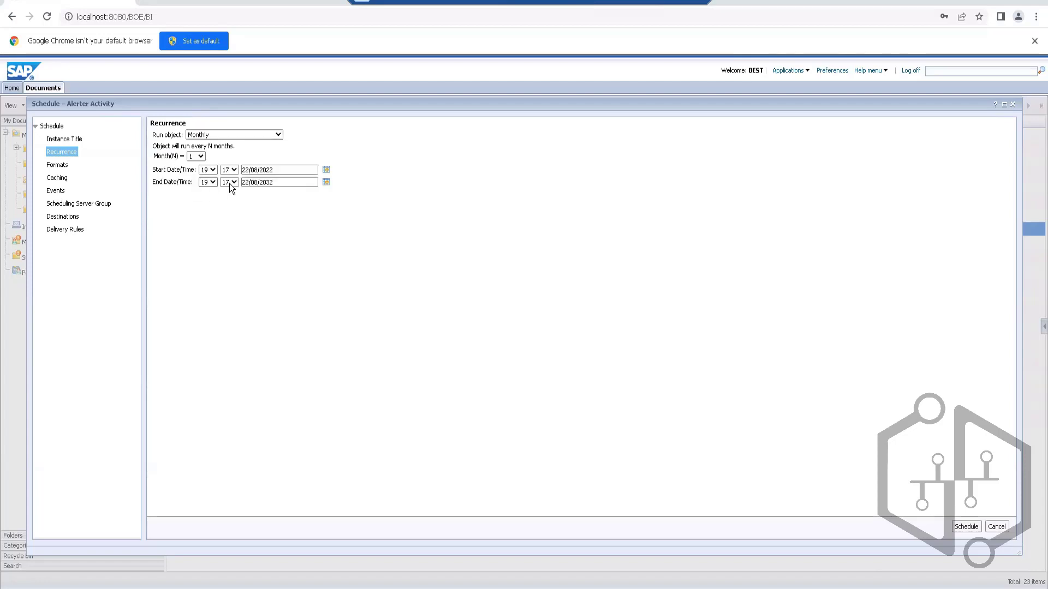
click(282, 134)
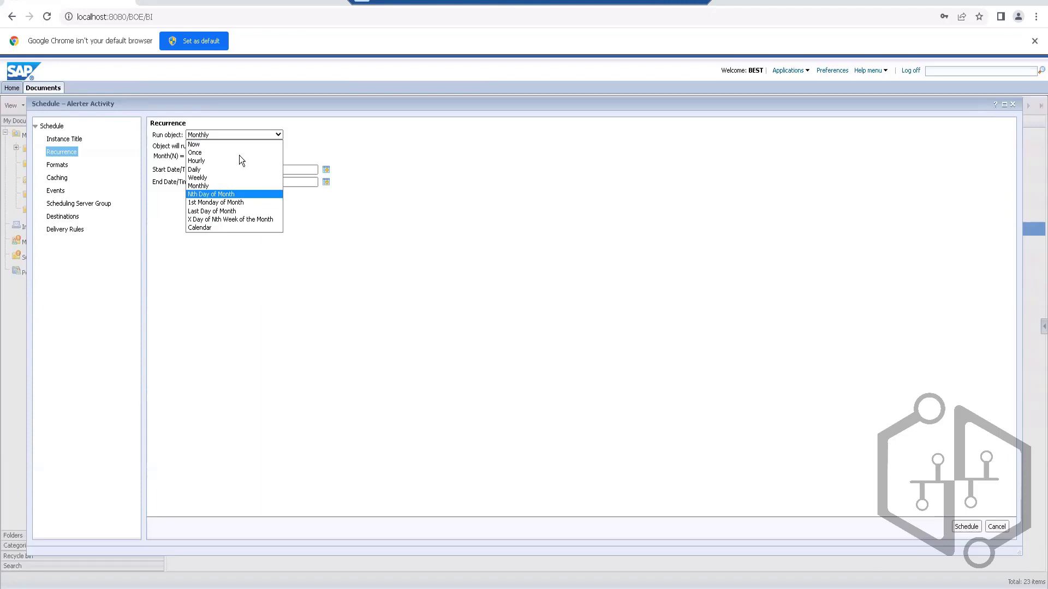
click(204, 143)
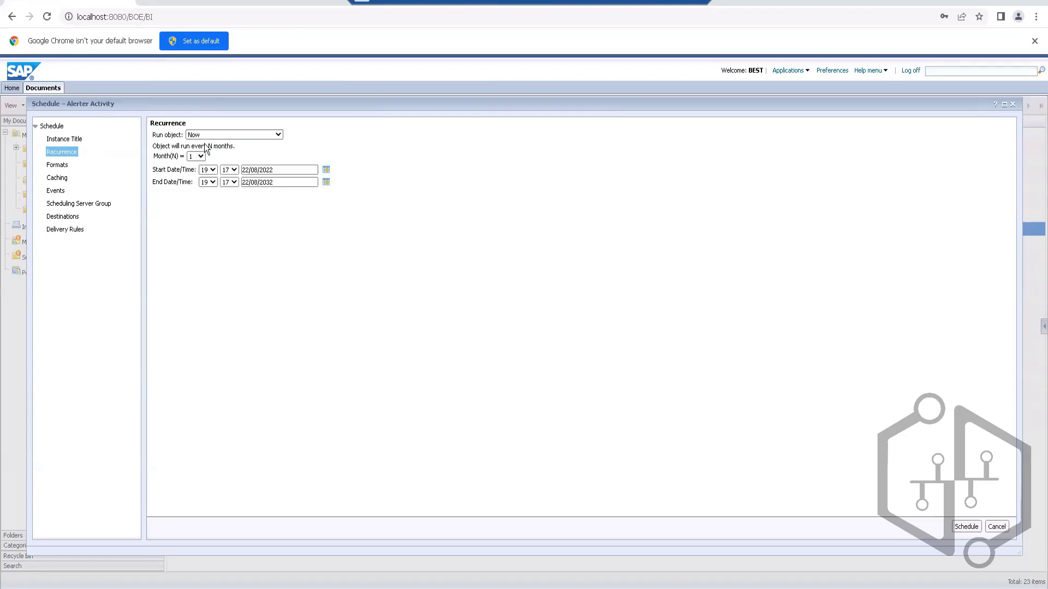
Step: Examine the schedule's output formats, caching, events and scheduling server group settings
click(67, 165)
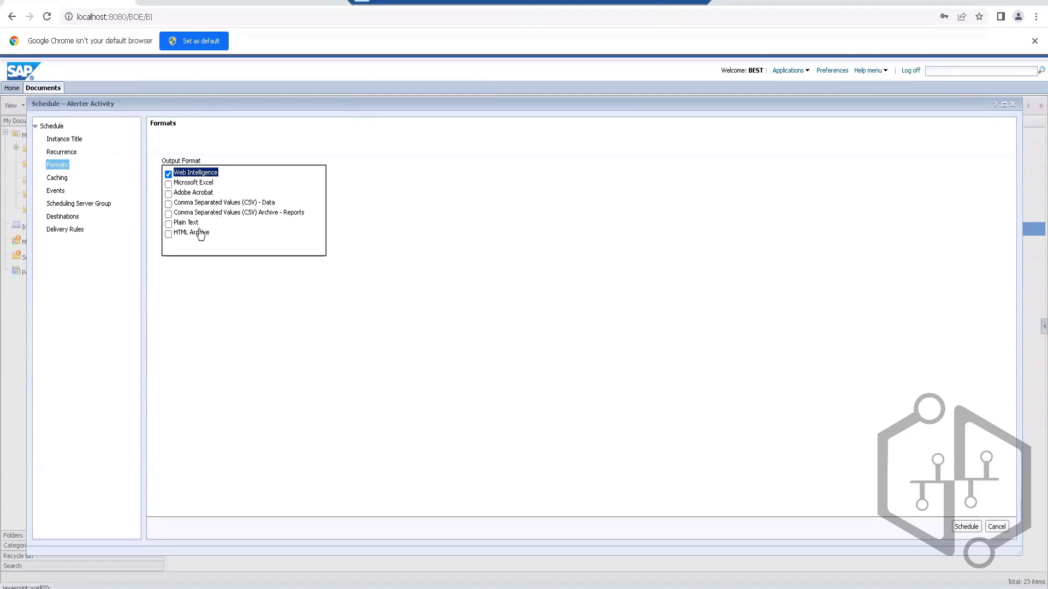
click(61, 178)
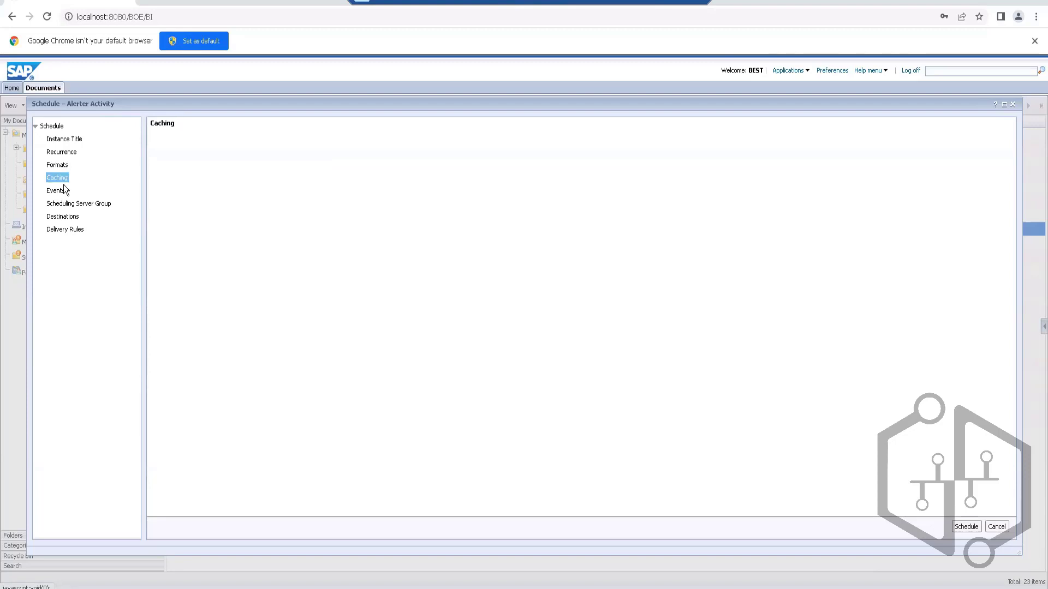
click(61, 191)
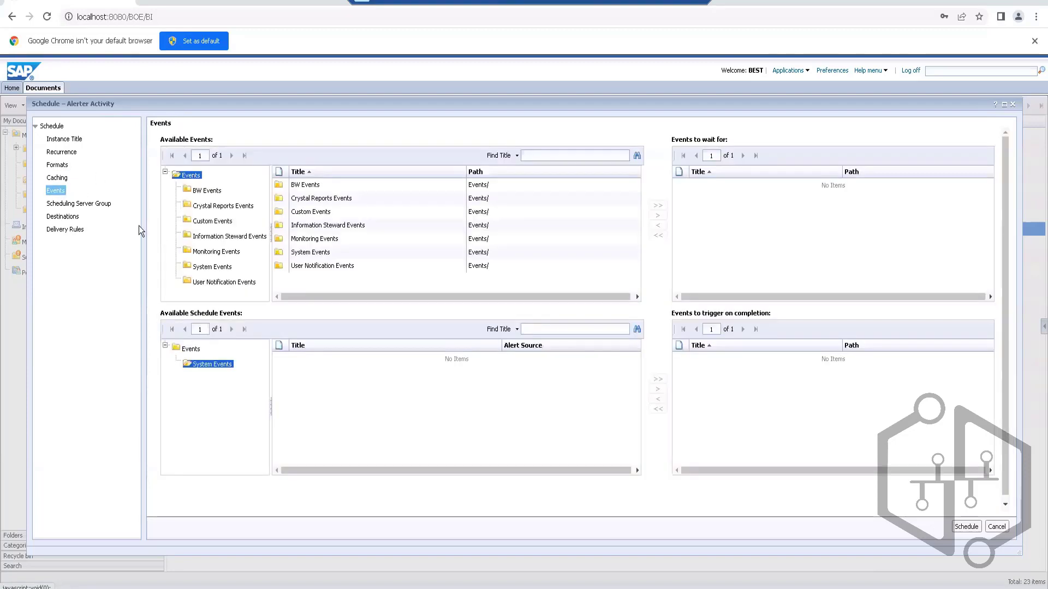
click(70, 204)
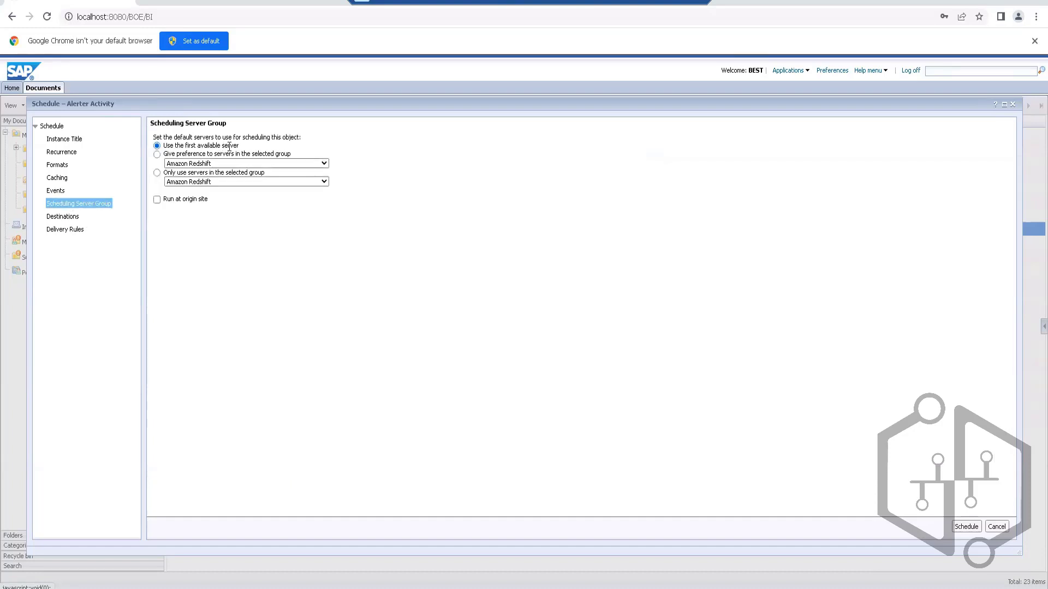
Step: Examine the schedule's available delivery destinations, keeping Default Enterprise Location
click(59, 218)
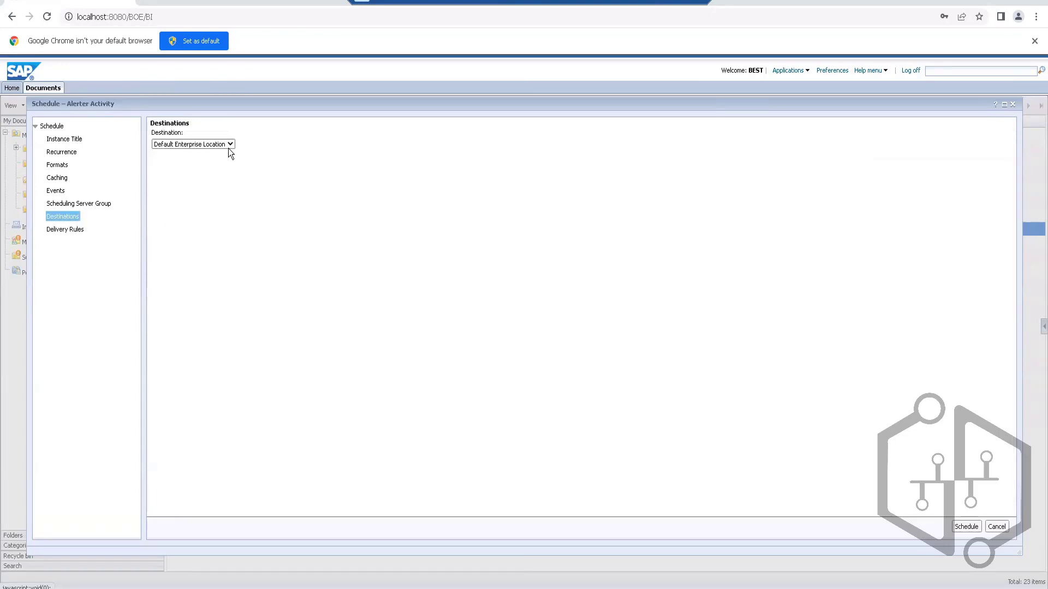
click(230, 145)
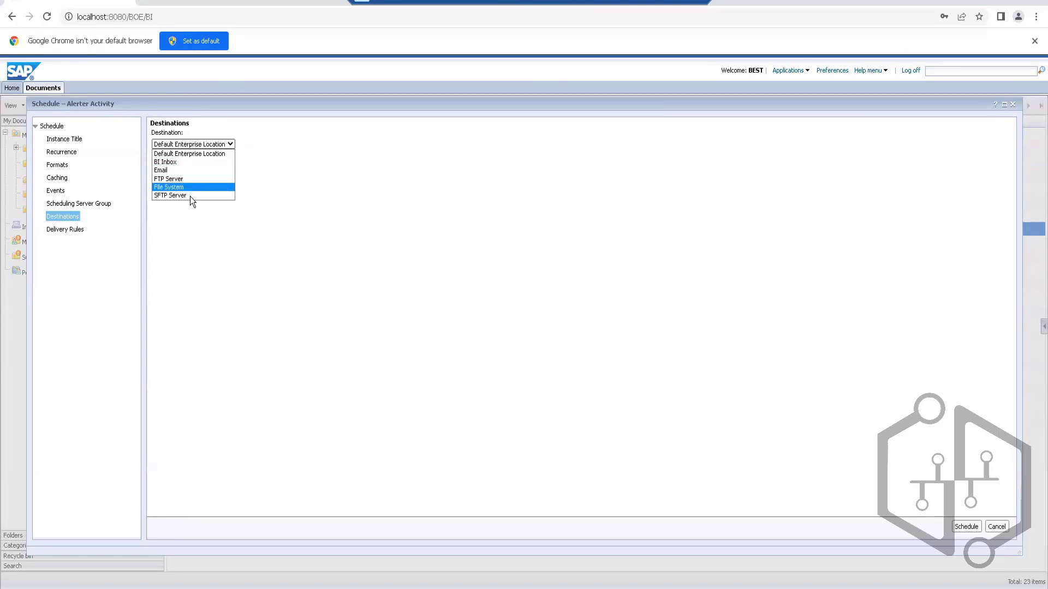
click(67, 234)
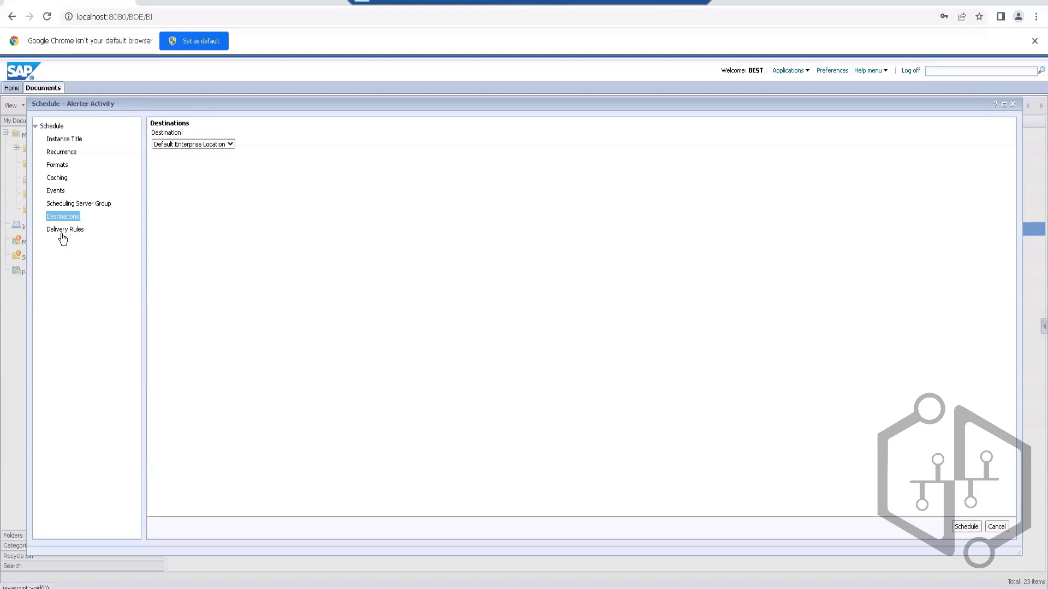
Step: Check the delivery rules and instance title settings, and cancel scheduling Alerter Activity
click(65, 229)
click(58, 140)
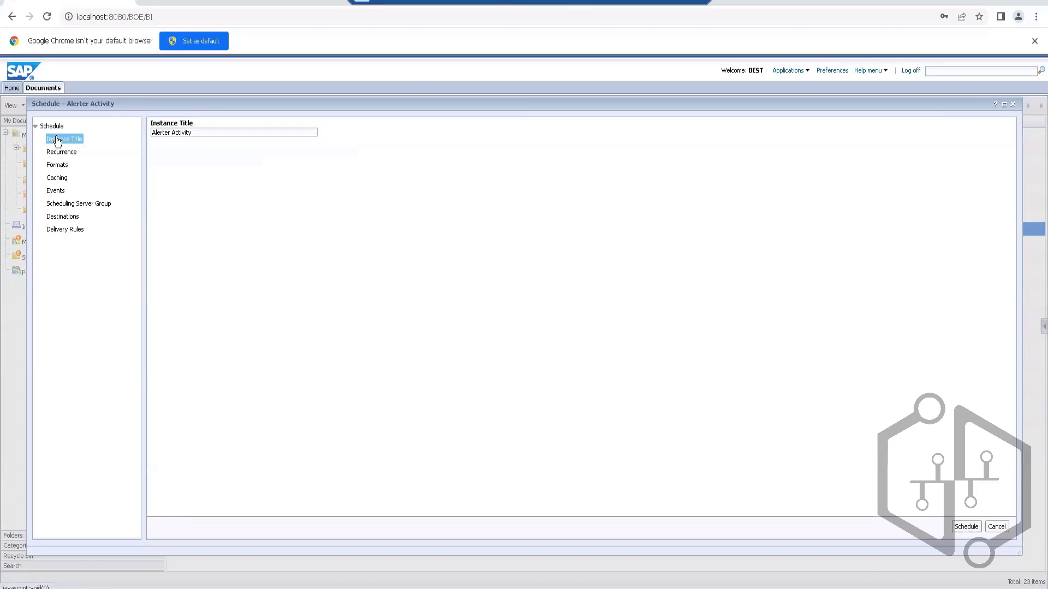
click(997, 527)
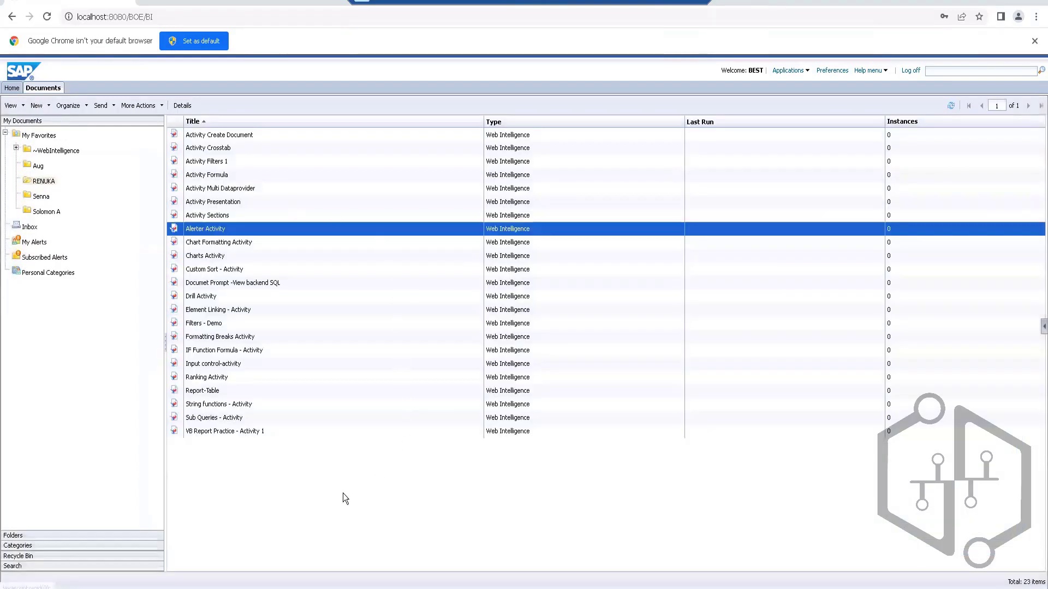
right_click(223, 312)
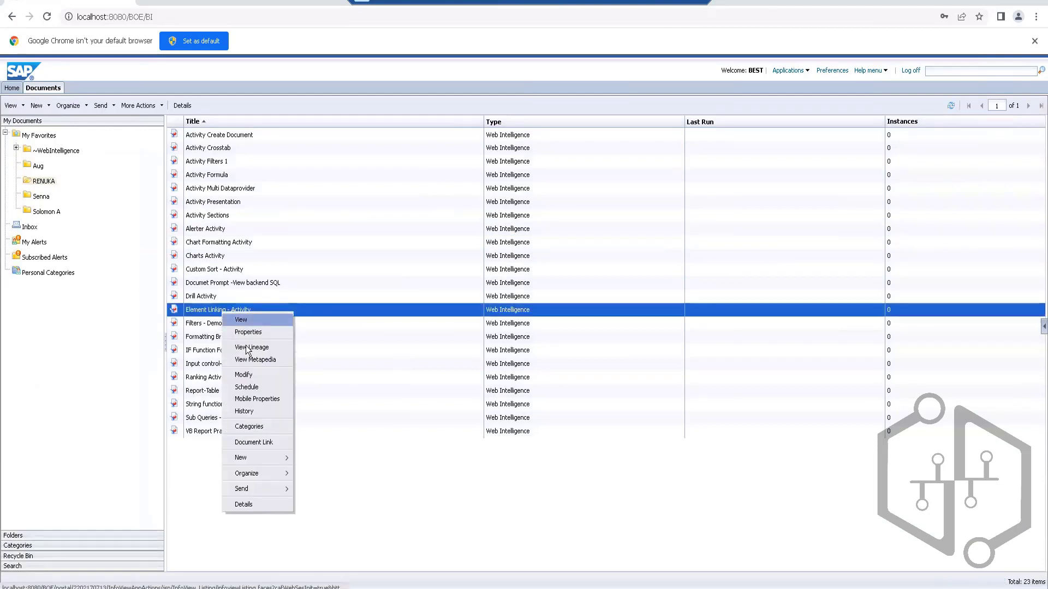
click(243, 387)
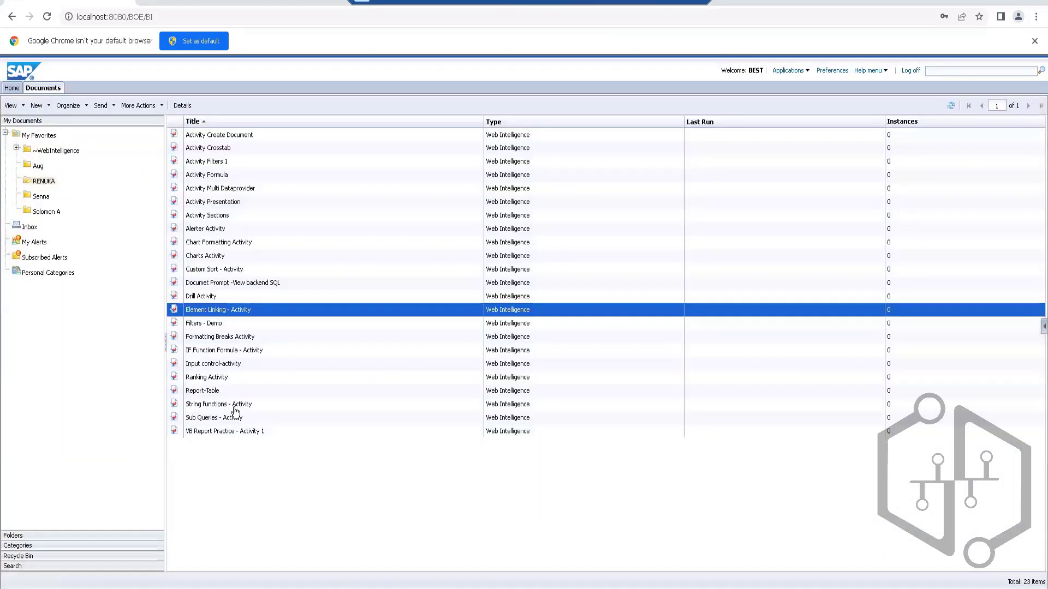
right_click(211, 308)
click(256, 401)
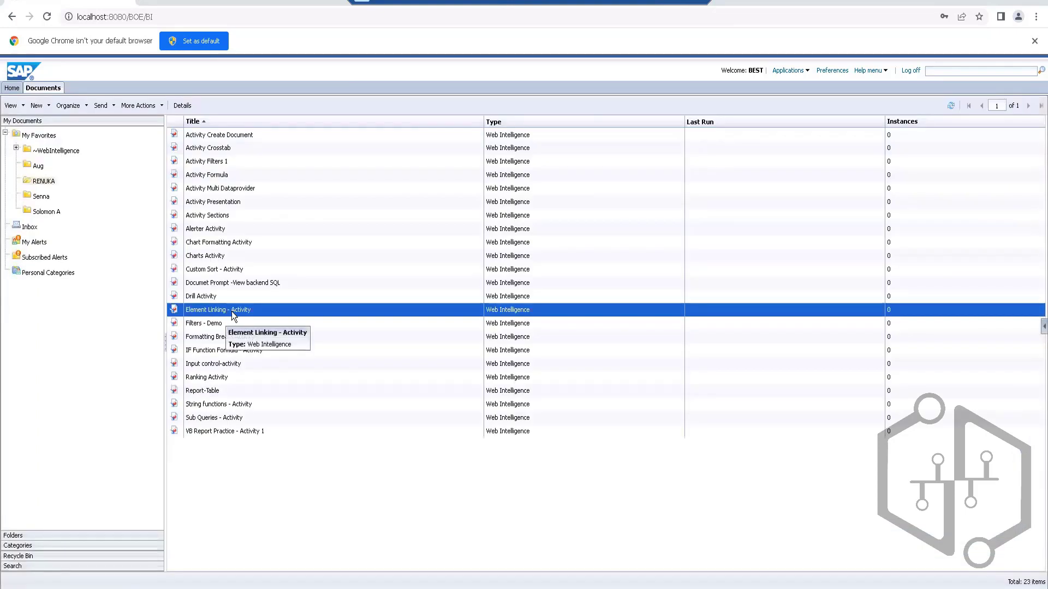
Step: Schedule Element Linking - Activity to run now in Web Intelligence format, delivered to the Default Enterprise Location
right_click(231, 311)
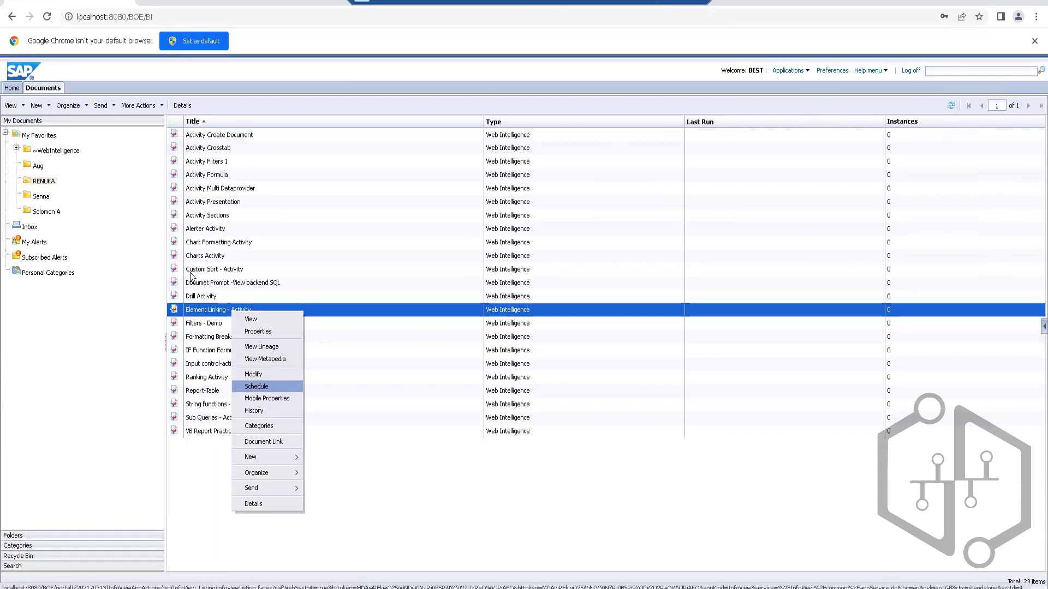
click(254, 385)
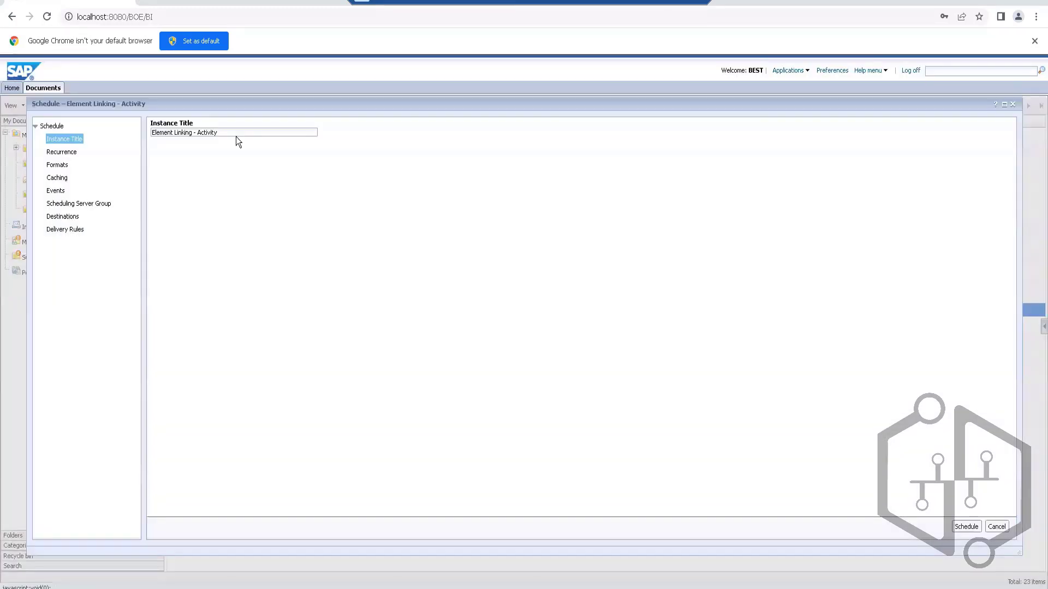
click(61, 152)
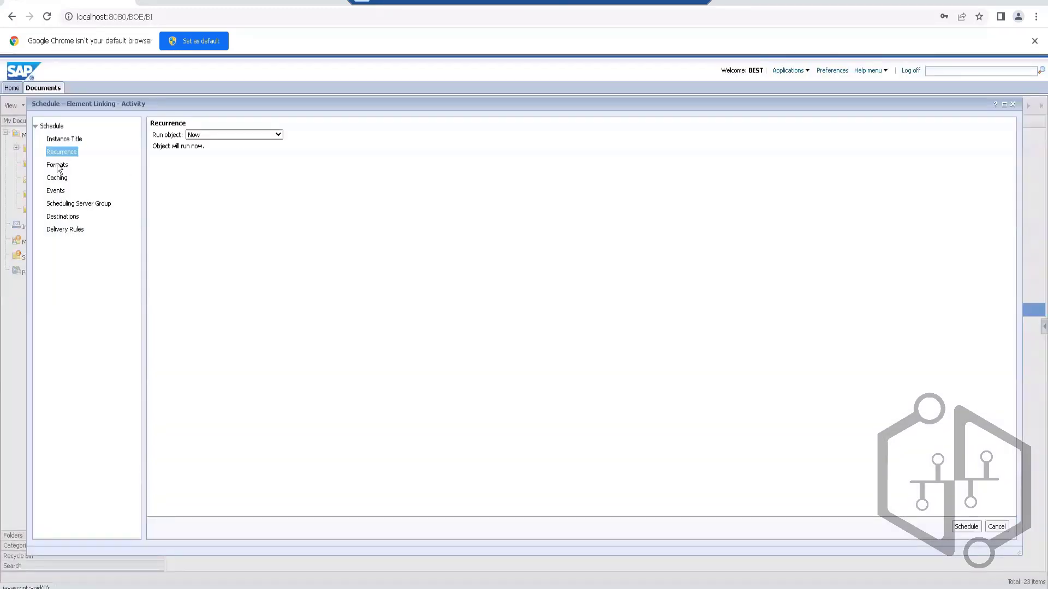
click(57, 164)
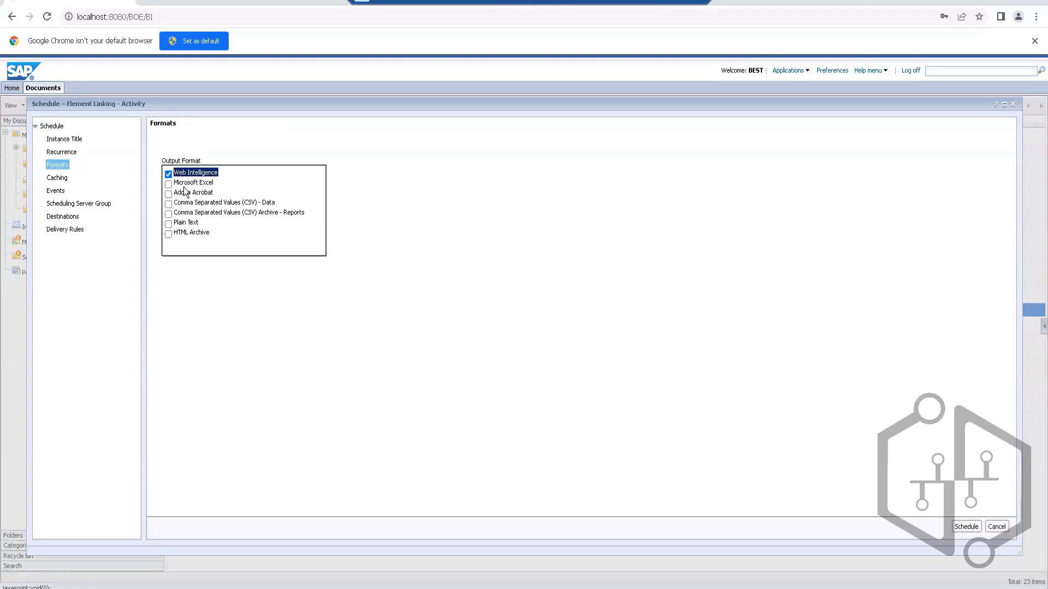
click(168, 184)
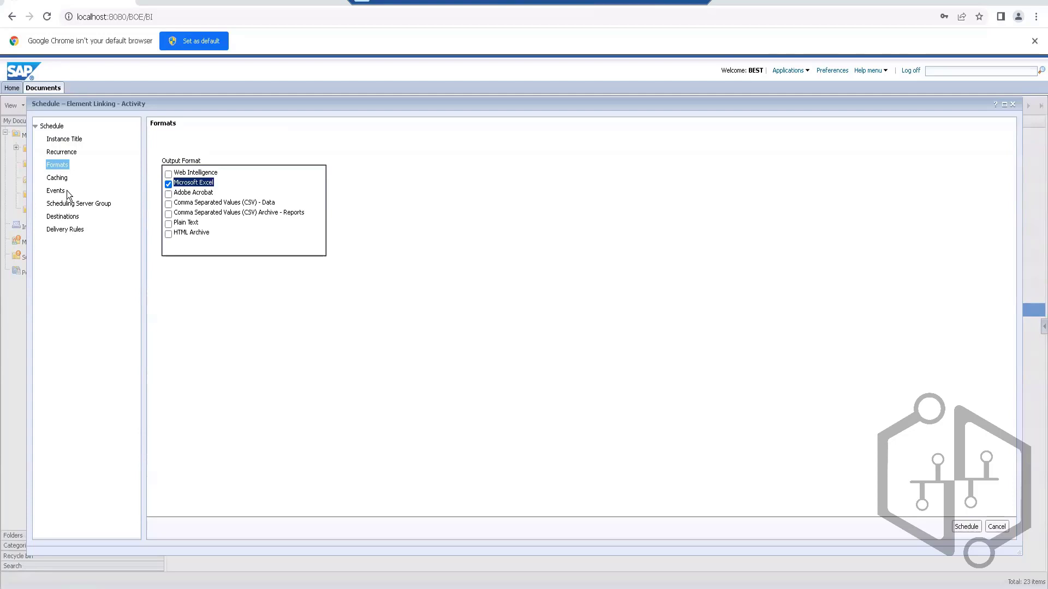
click(168, 173)
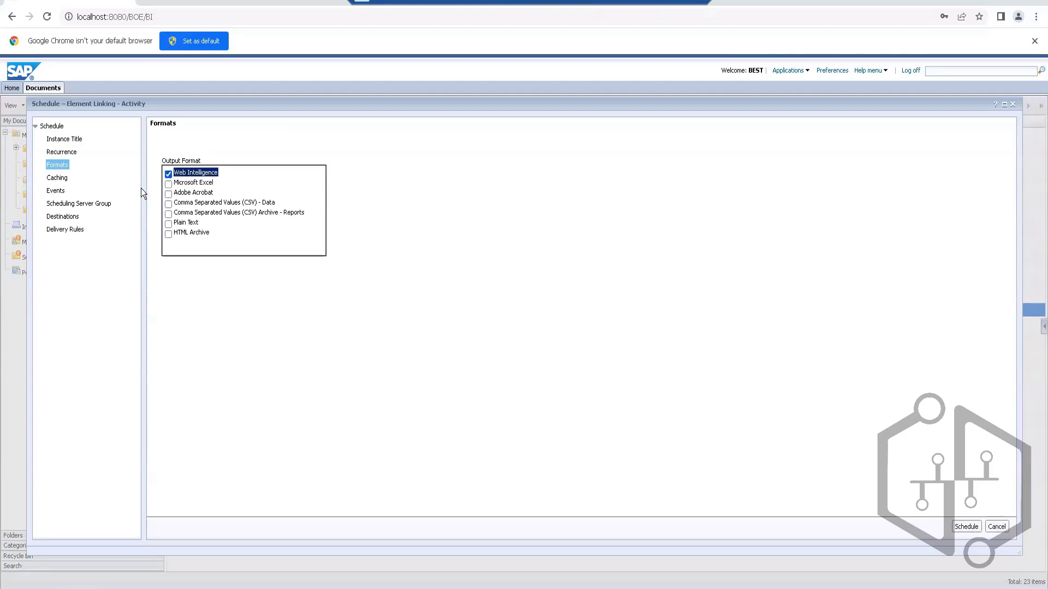
click(62, 219)
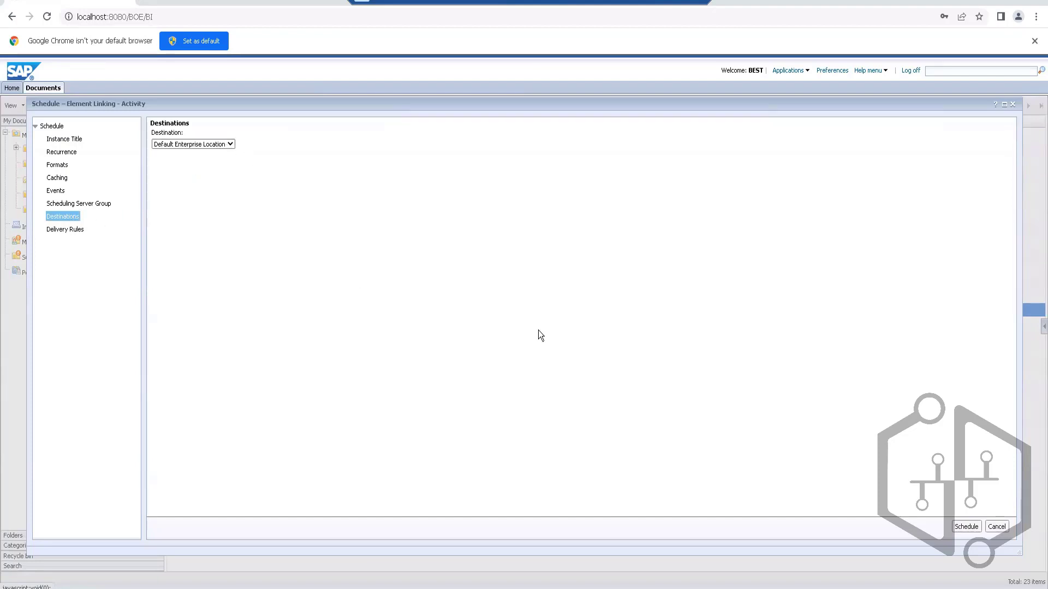
click(965, 527)
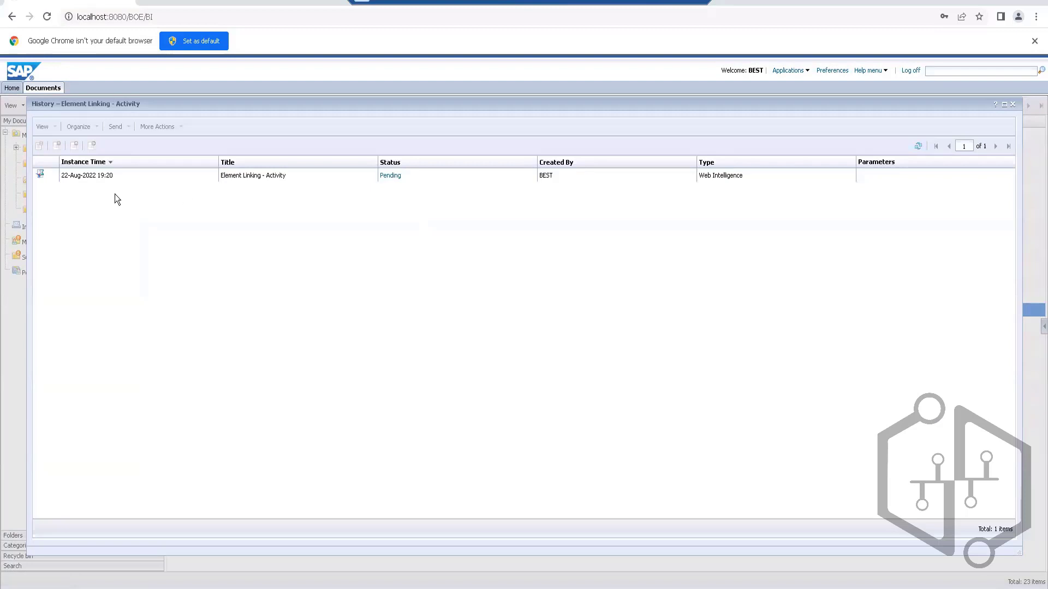
Step: Monitor the scheduled instance in the history, refreshing the list and checking its status details
click(919, 147)
click(918, 148)
click(390, 176)
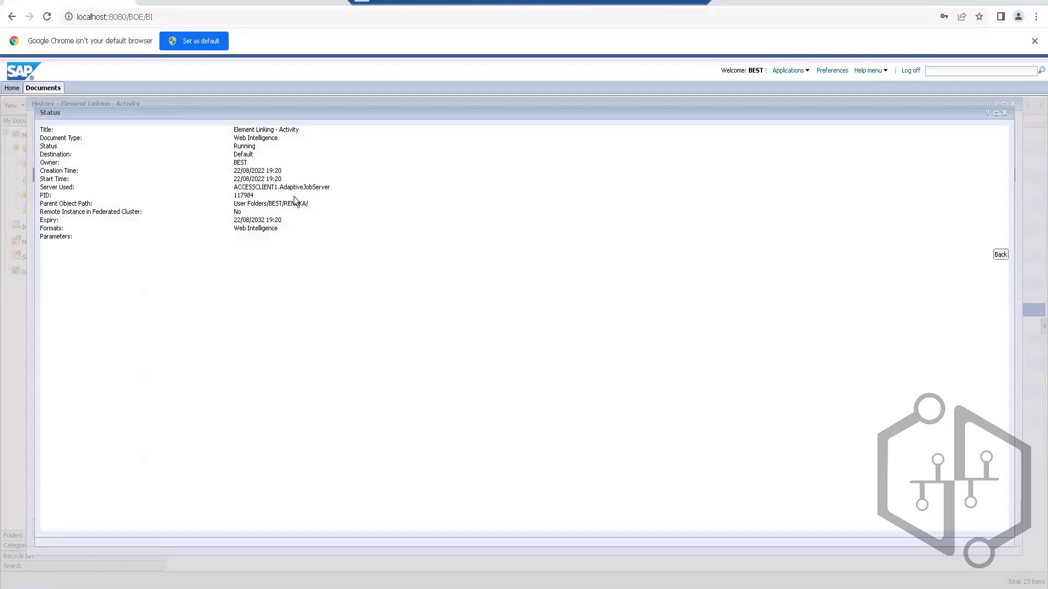
drag(230, 192, 251, 194)
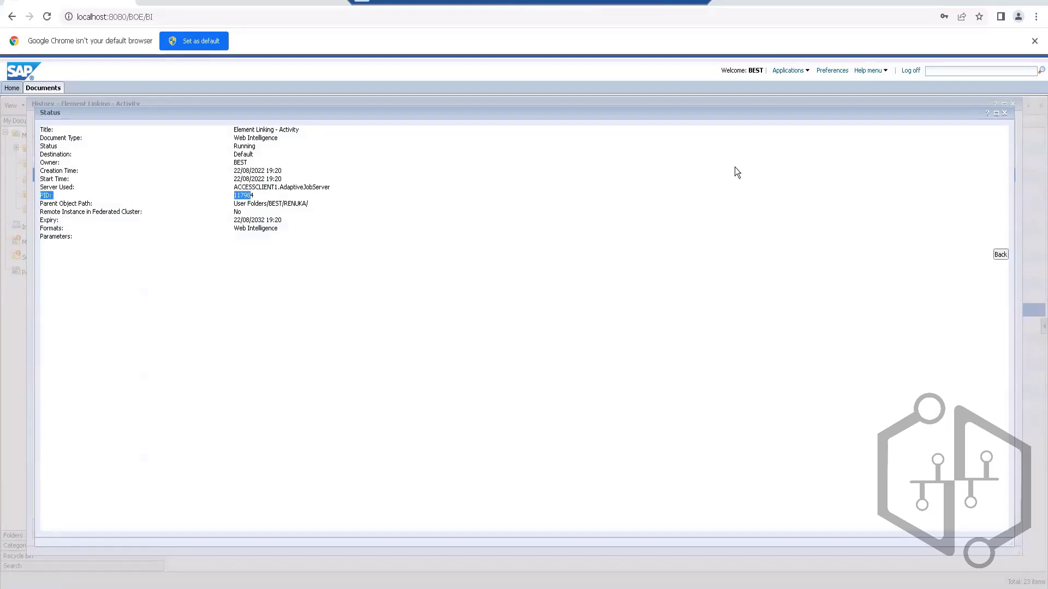
click(1004, 113)
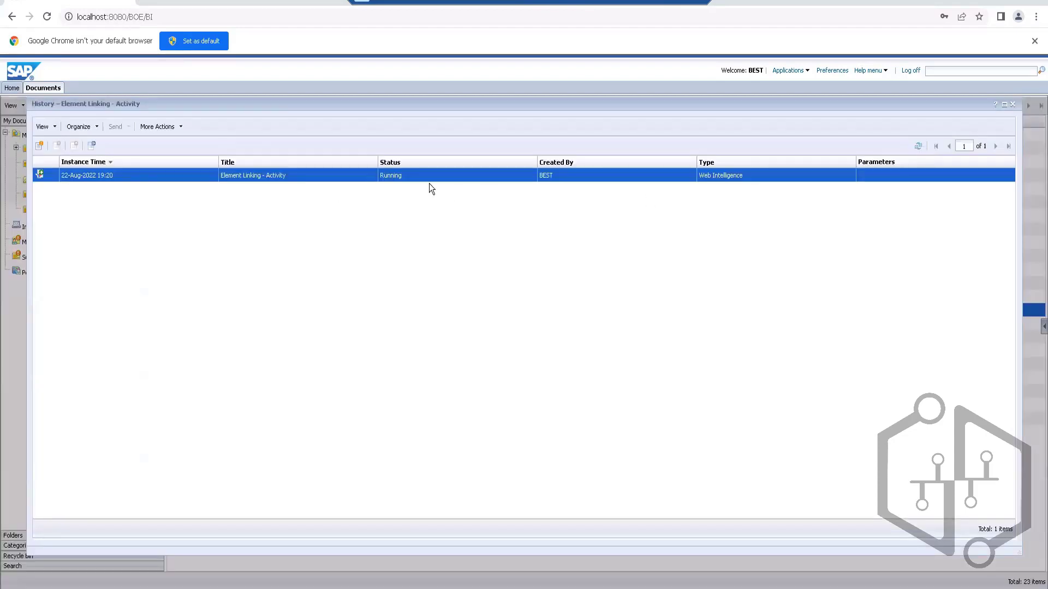
click(379, 203)
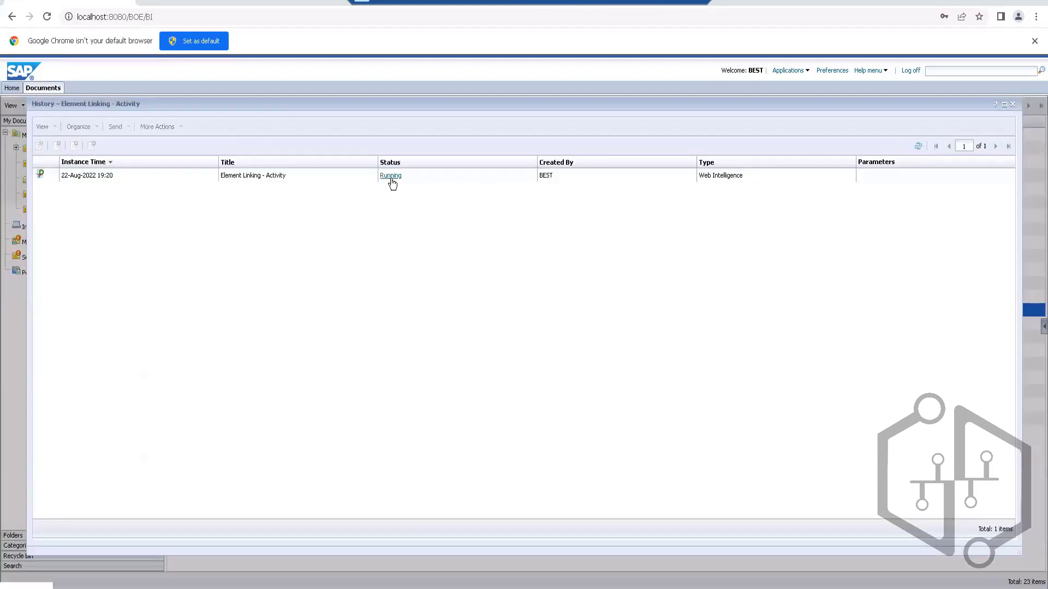
click(918, 147)
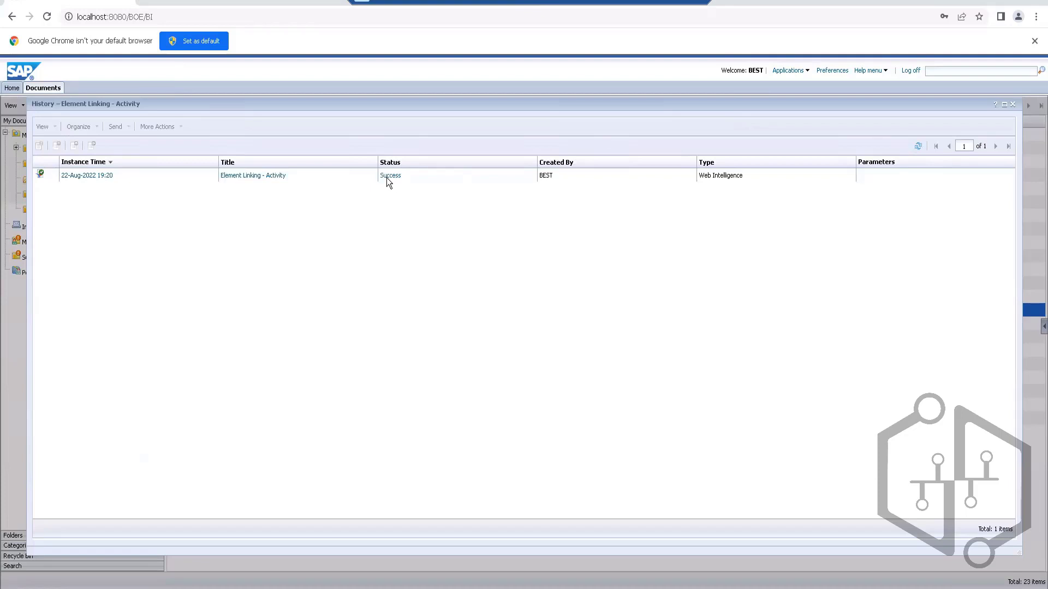
Step: View the report from the scheduled Element Linking - Activity instance, and close both the report and the history
click(89, 175)
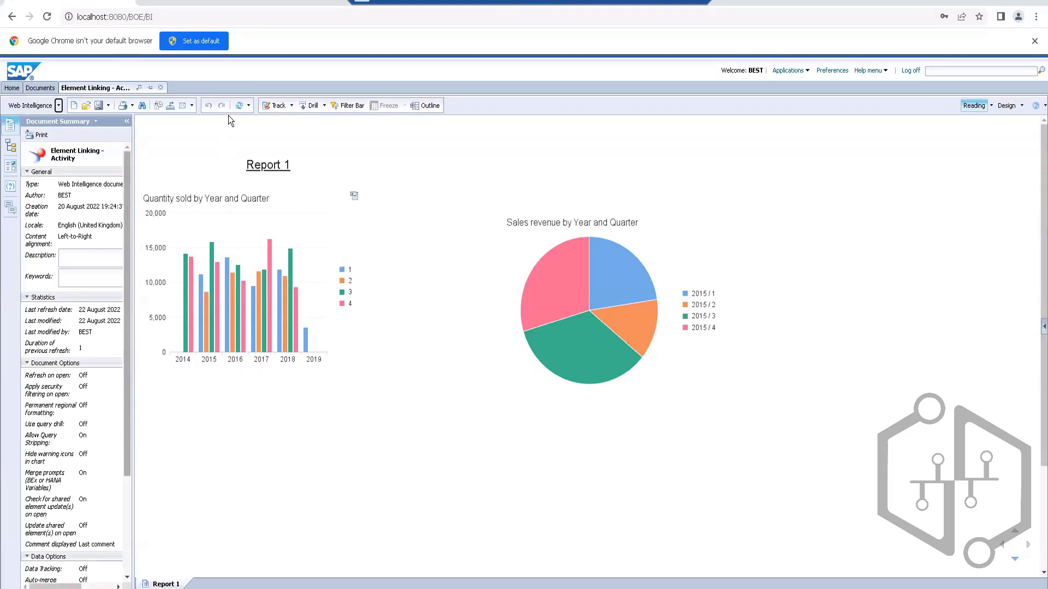
click(161, 91)
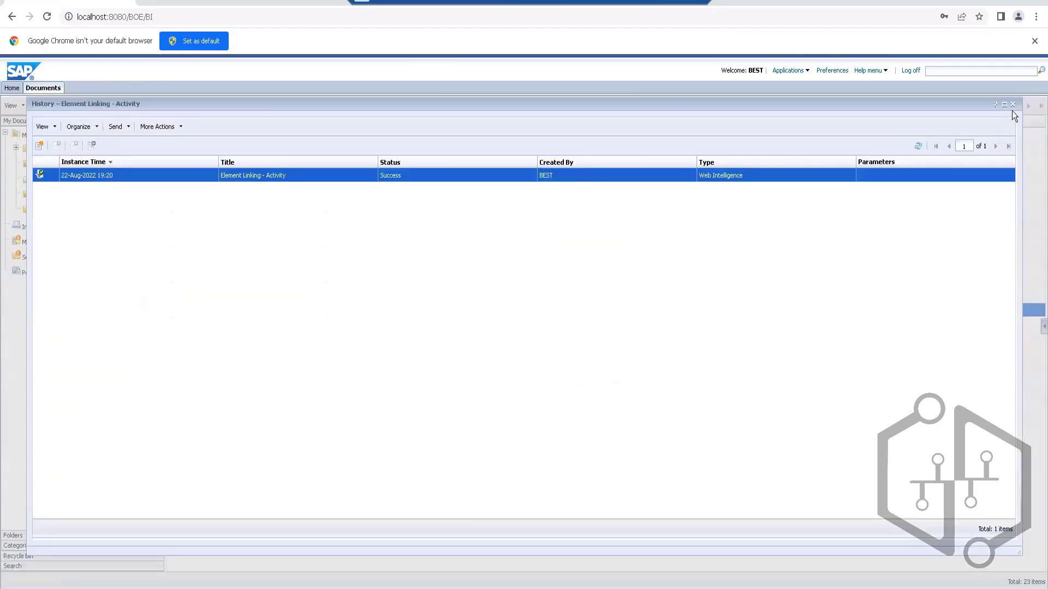
click(1012, 104)
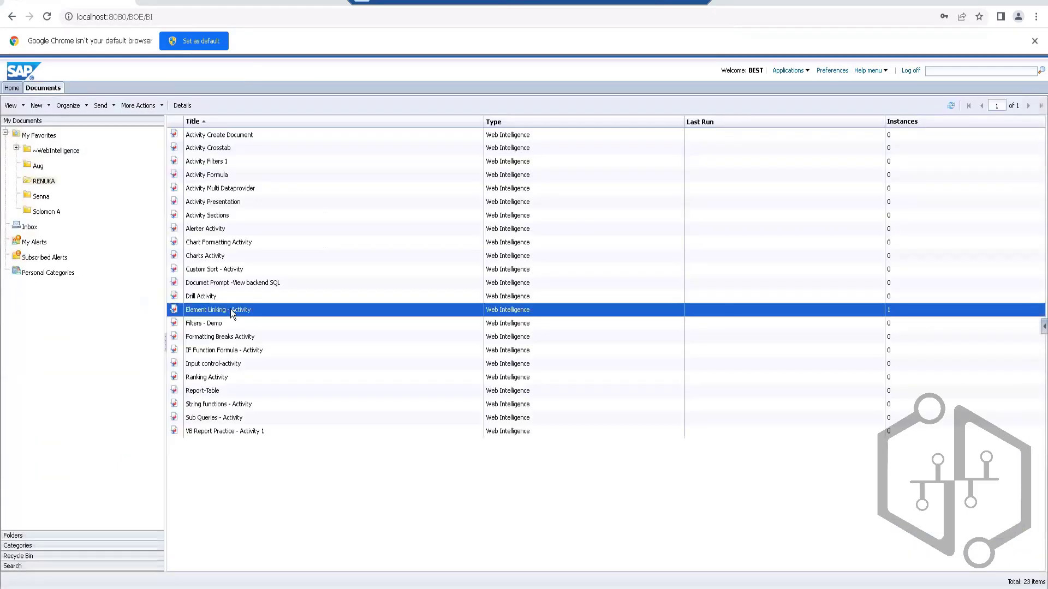
Step: Reopen the history of Element Linking - Activity, view its scheduled instance again and close the report
right_click(231, 309)
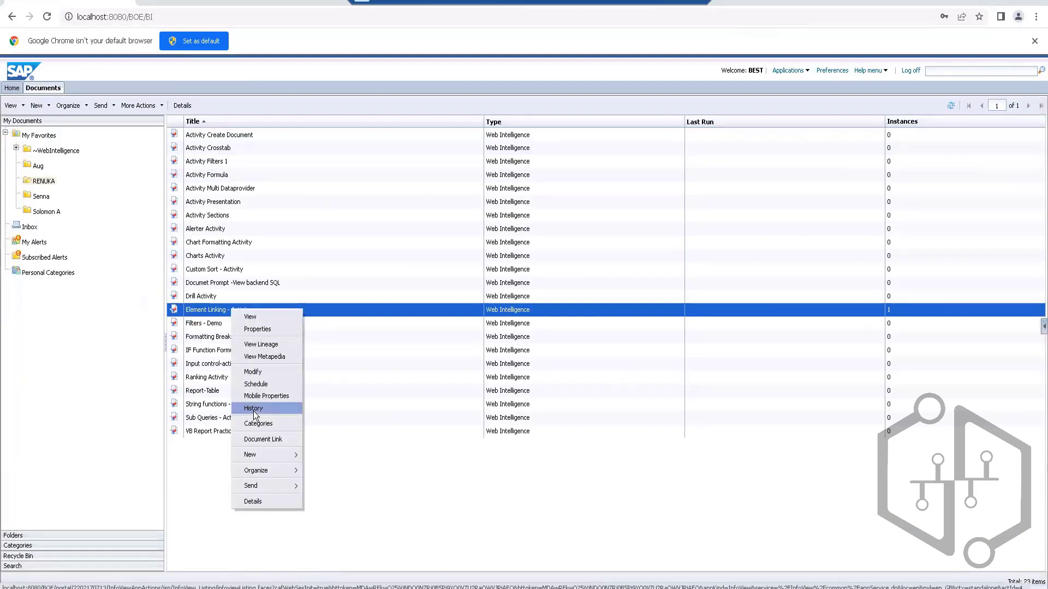
click(254, 409)
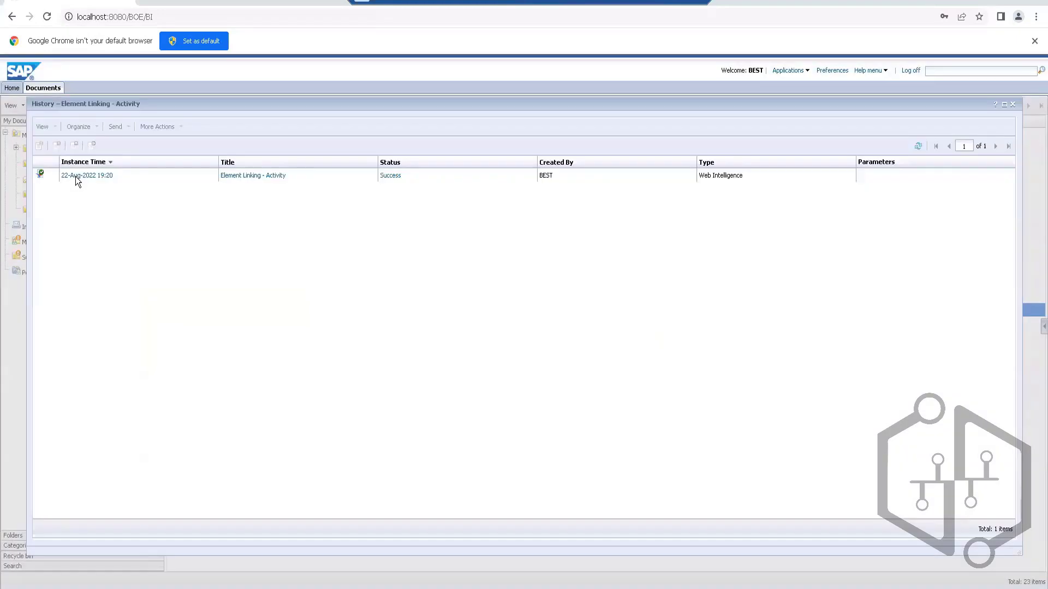
click(85, 176)
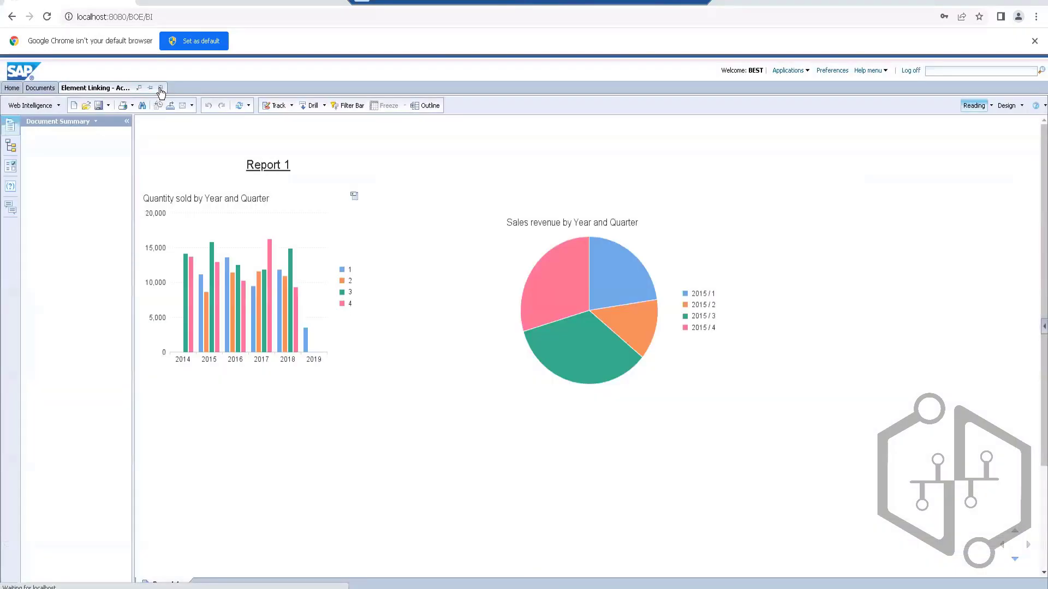
click(160, 88)
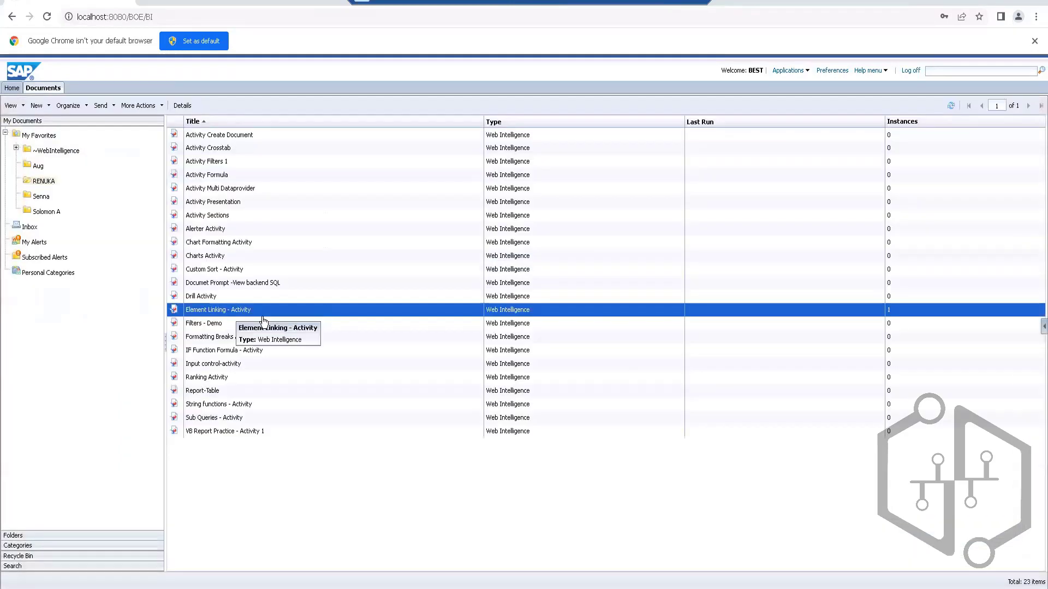
right_click(262, 320)
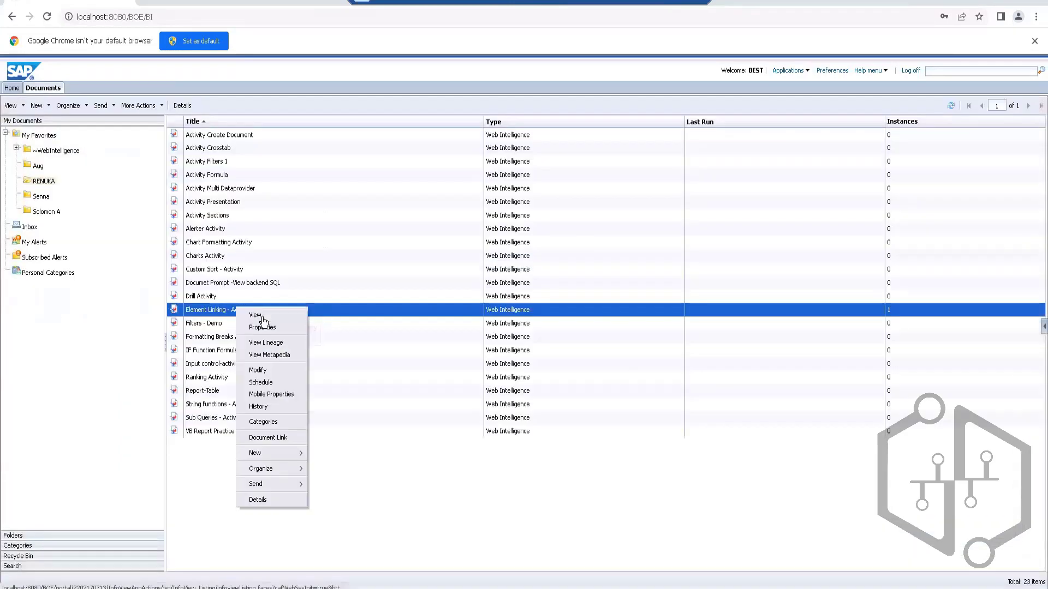
click(256, 316)
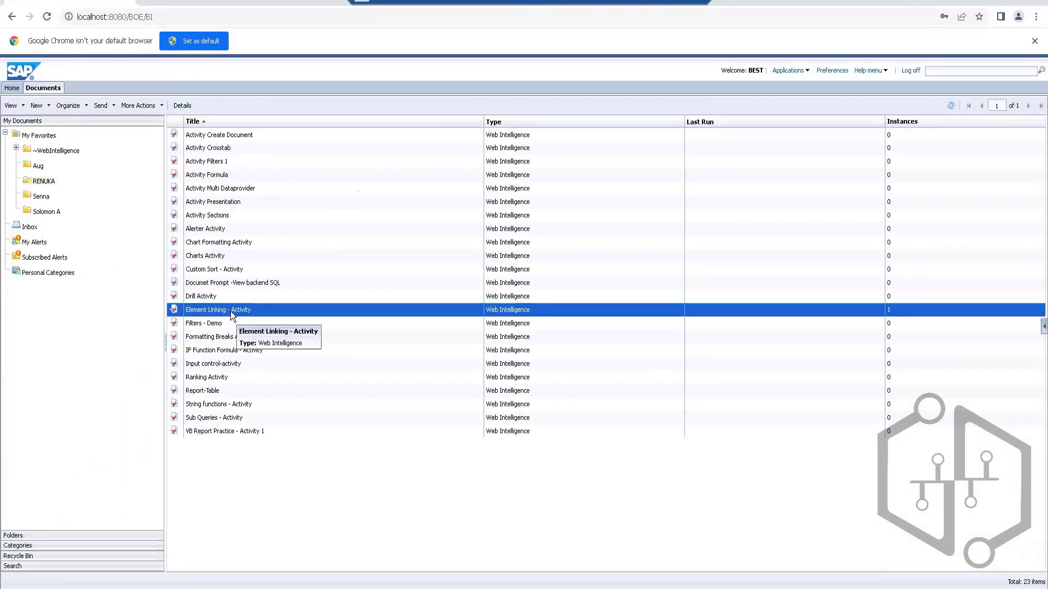
right_click(231, 311)
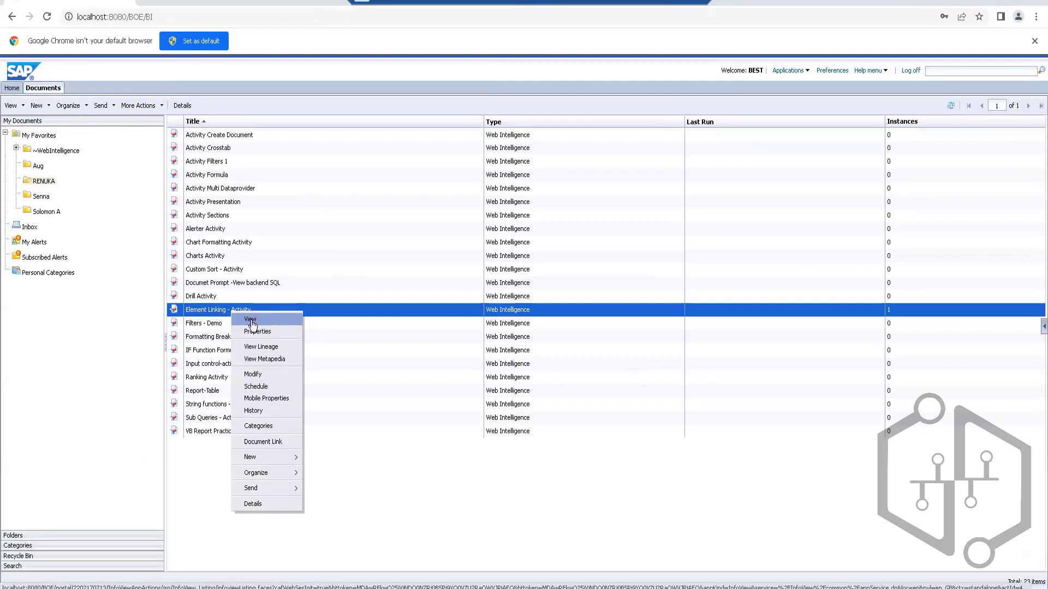
click(251, 320)
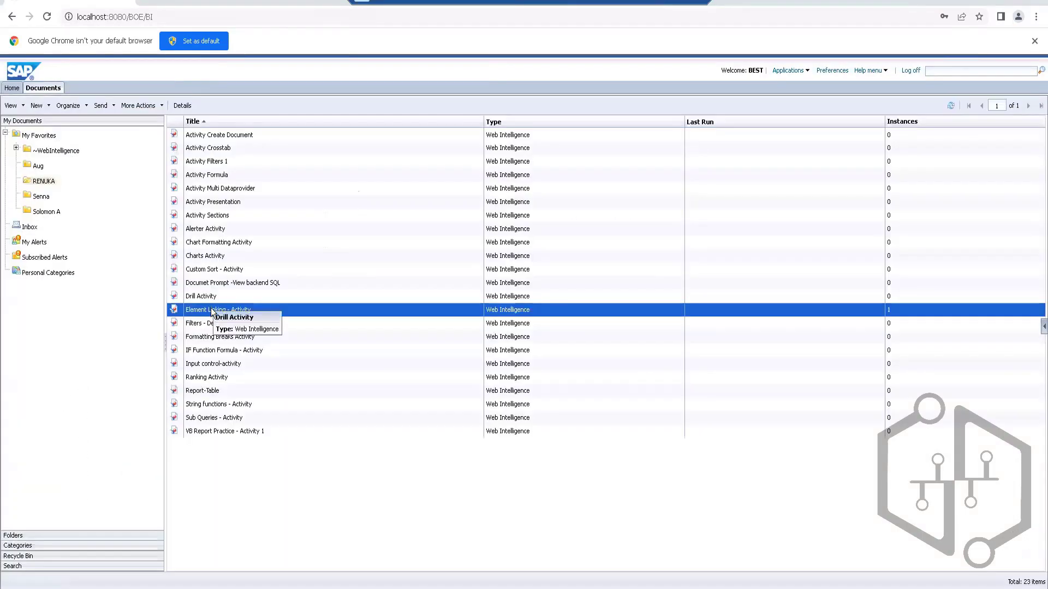
double_click(210, 310)
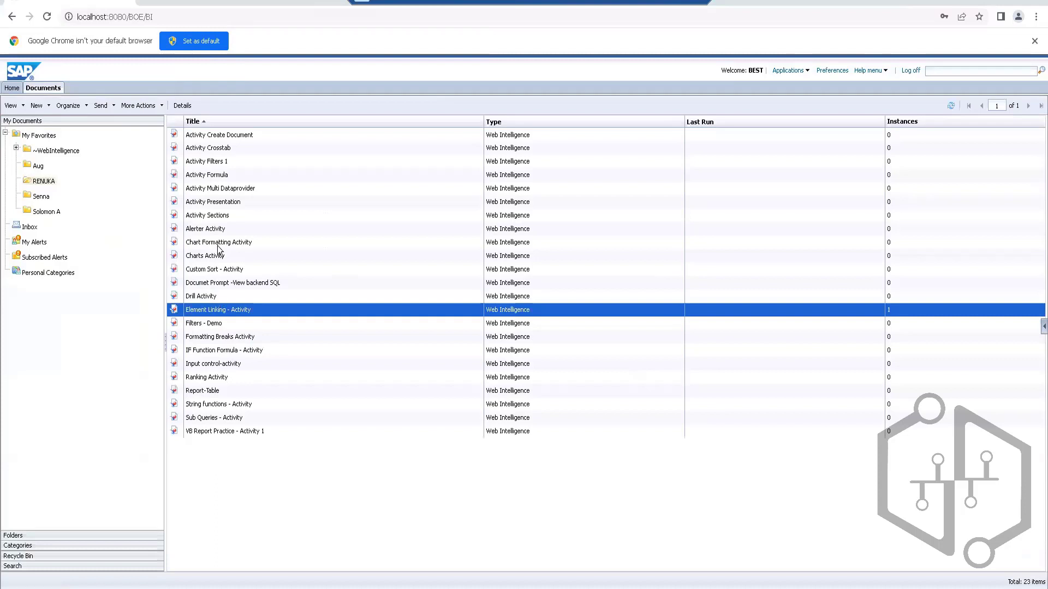
Step: Begin a schedule for the Activity Crosstab document and check its recurrence settings
click(220, 176)
right_click(219, 176)
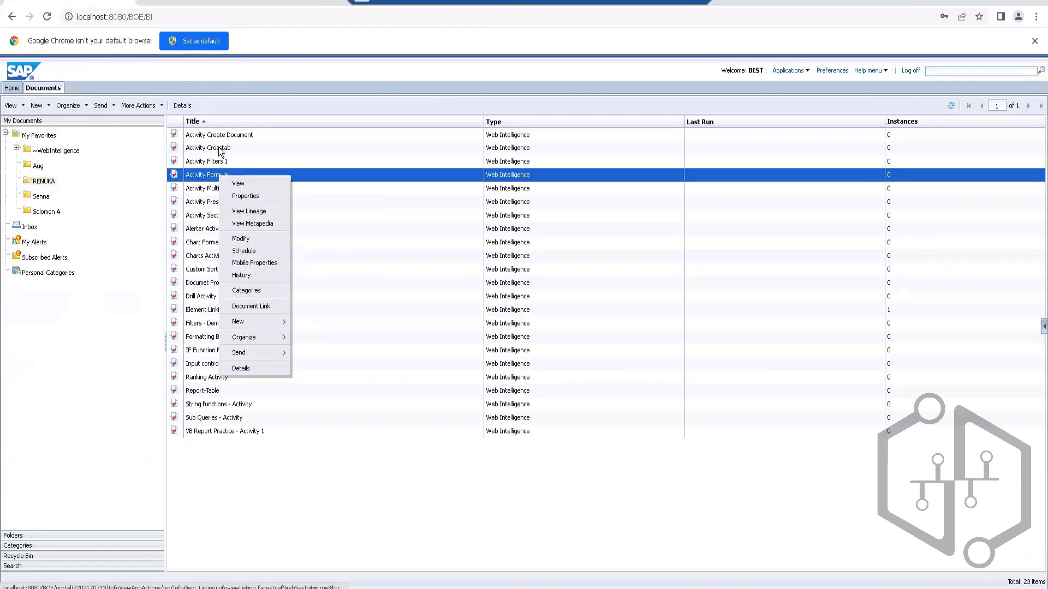
click(216, 152)
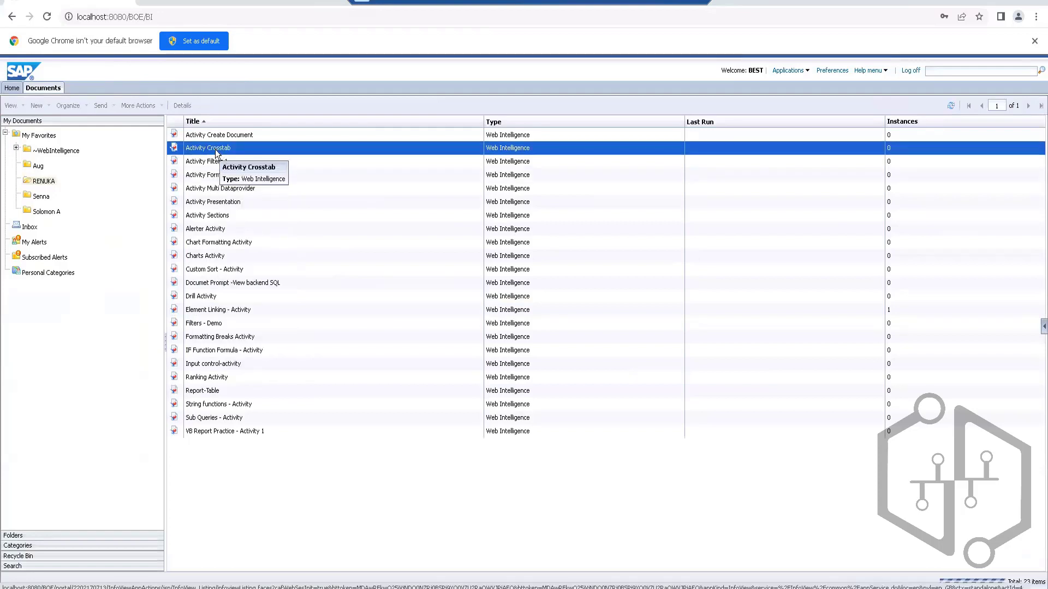
right_click(216, 150)
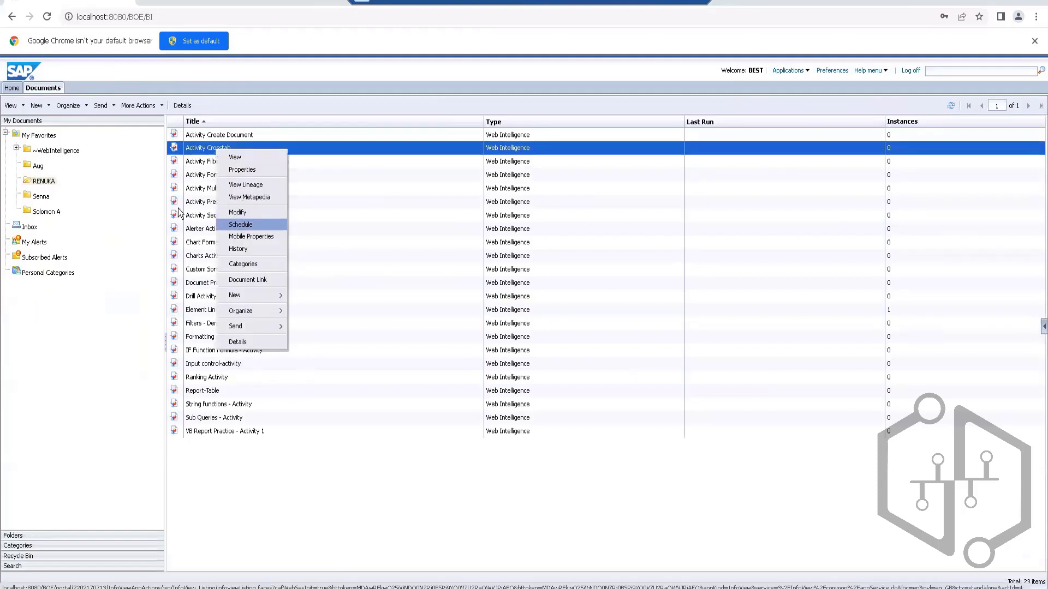
click(241, 225)
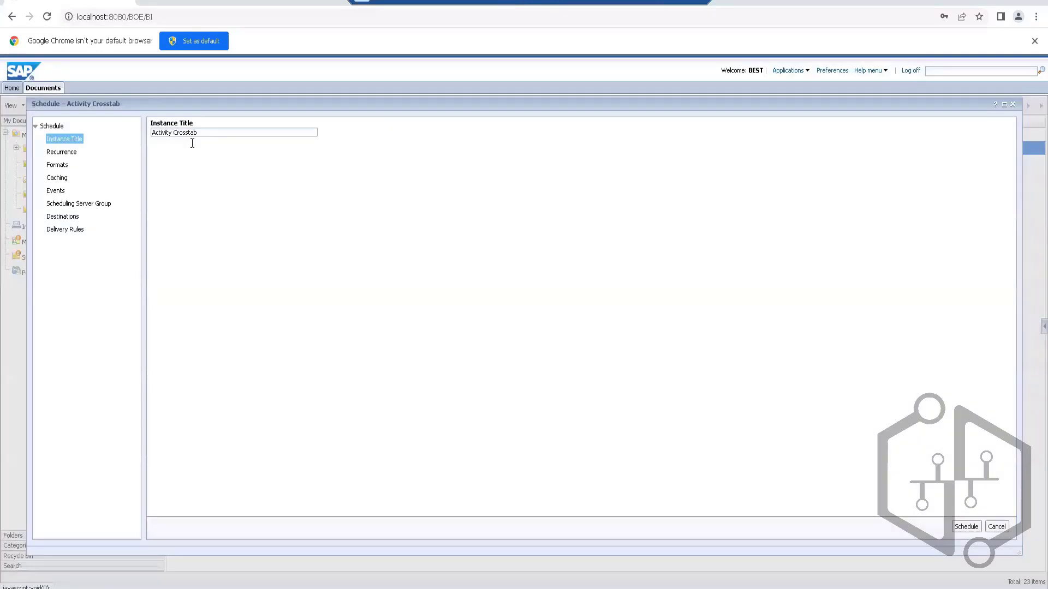
click(61, 152)
Step: Submit the Activity Crosstab schedule with Microsoft Excel as the only output format and Default Enterprise Location as the destination
click(57, 165)
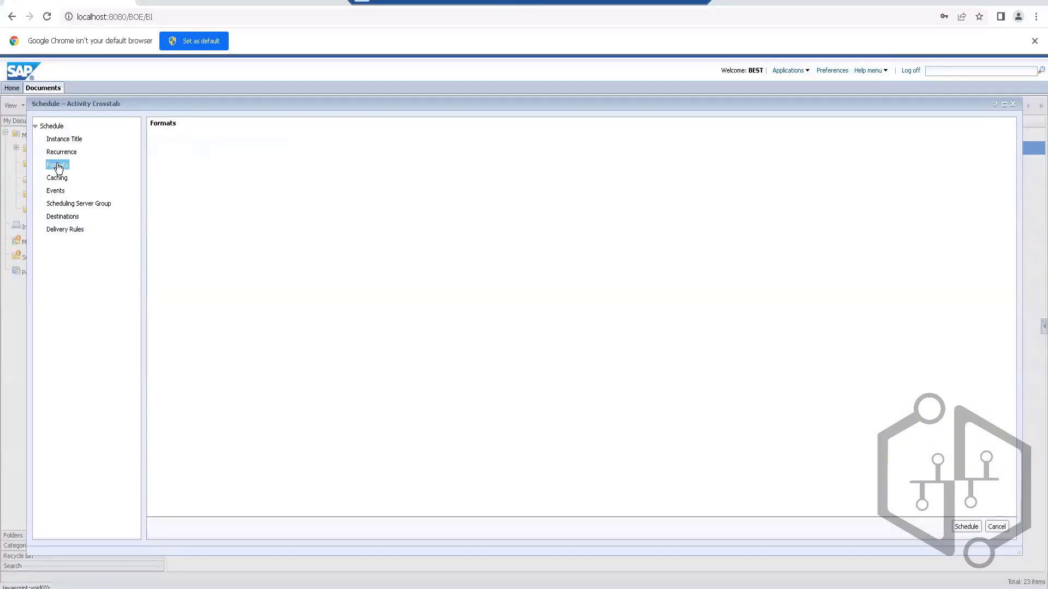
click(194, 183)
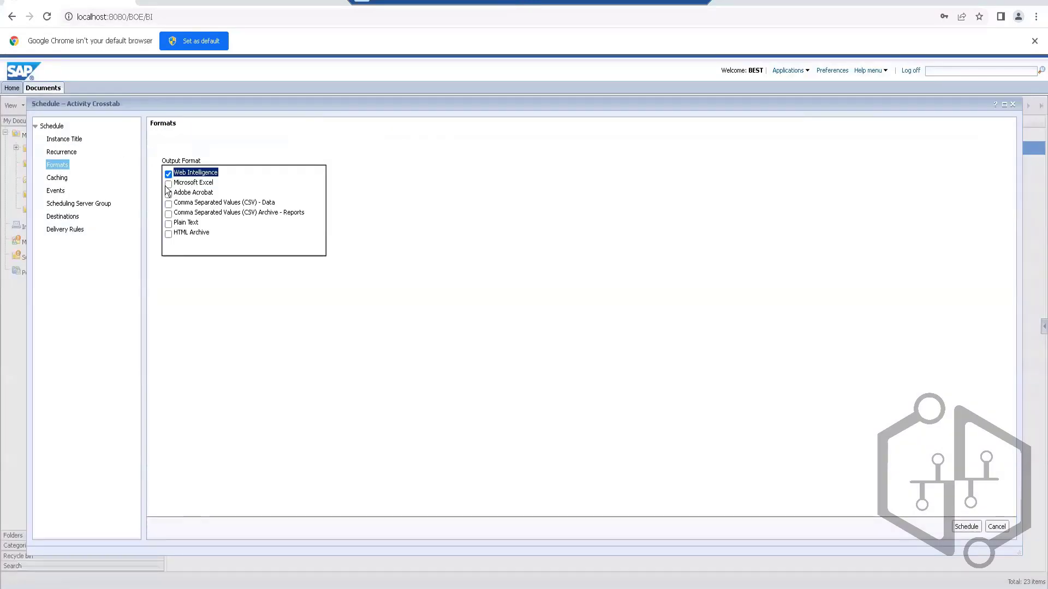
click(168, 174)
click(168, 185)
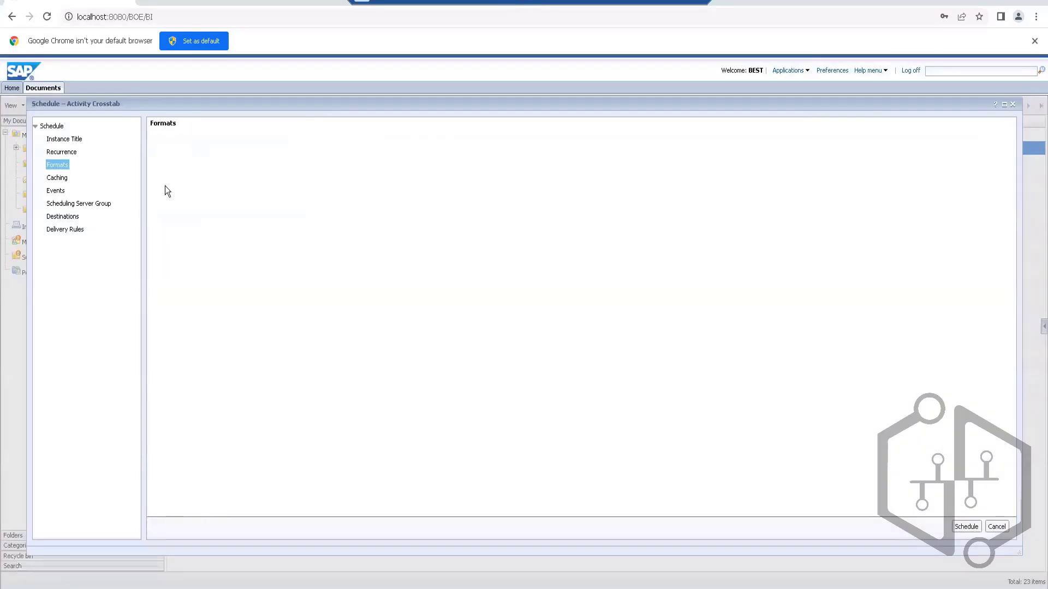
click(64, 216)
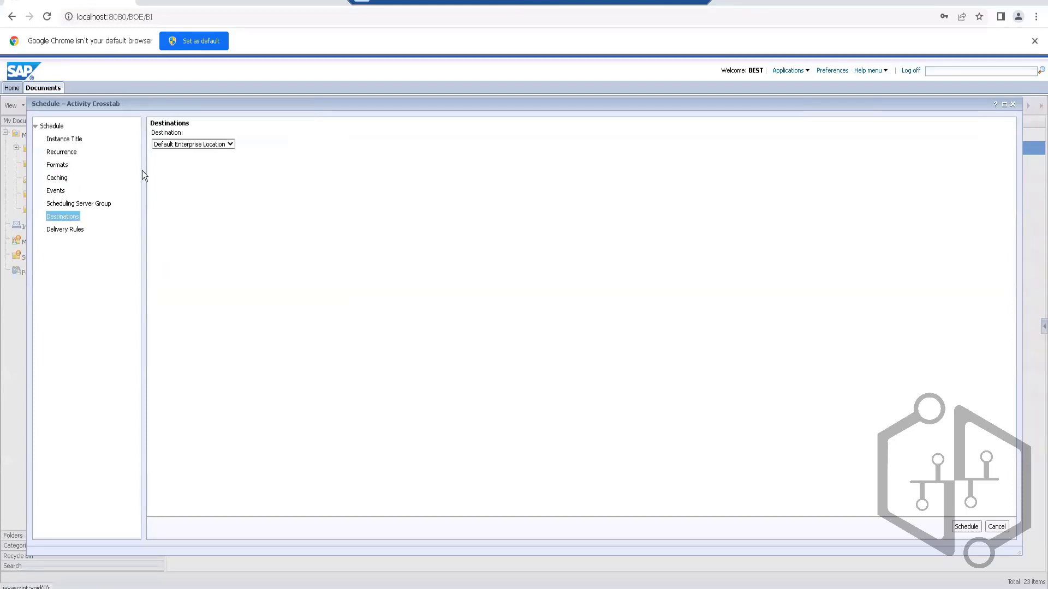
click(224, 145)
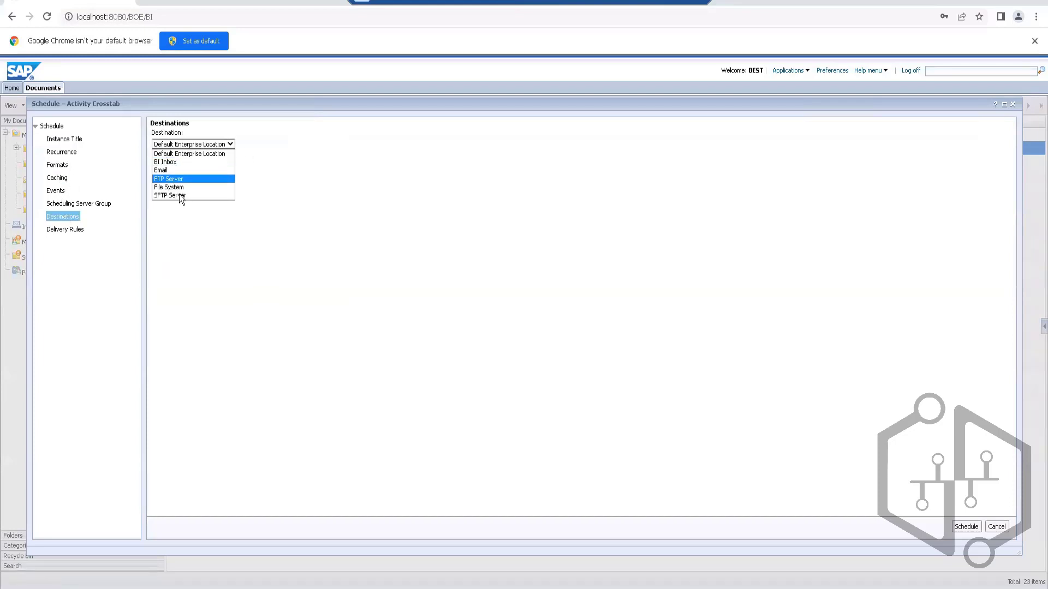
click(226, 154)
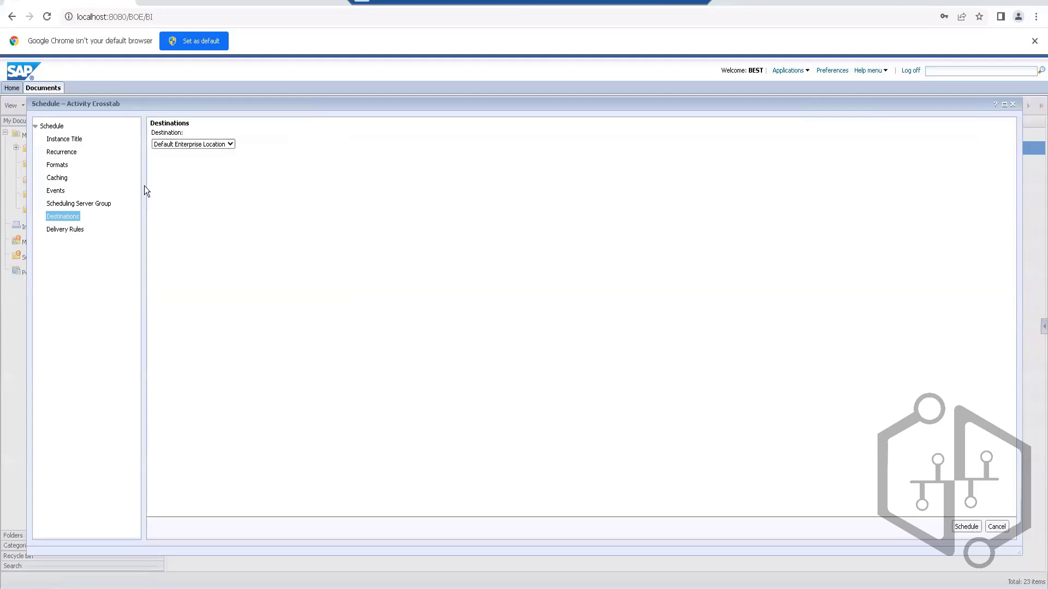
click(965, 527)
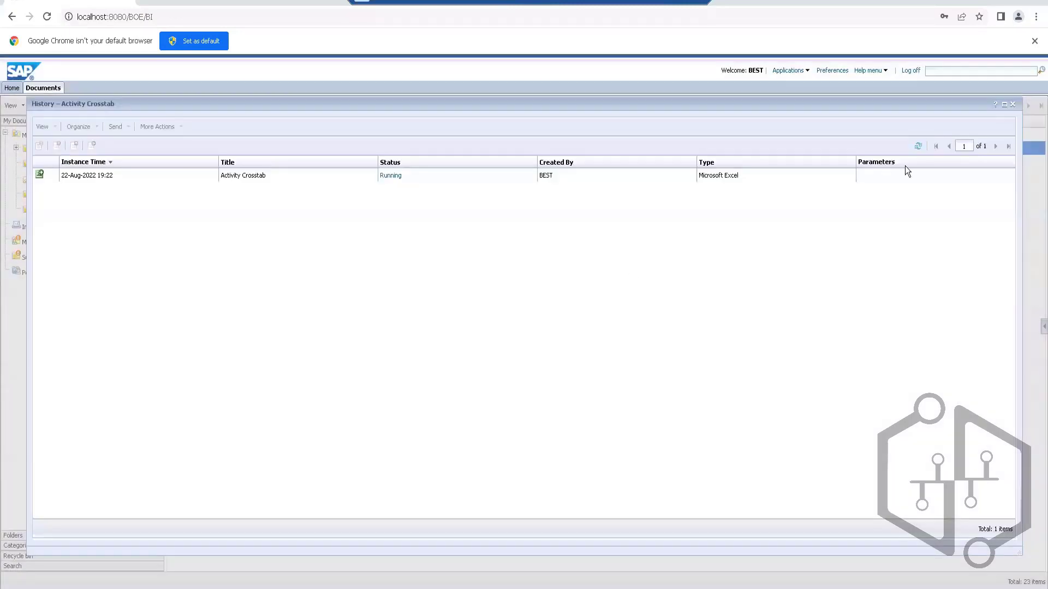
Step: Refresh the history and examine the Excel instance's status details, including duration, server used and parent object path, and close them
click(919, 146)
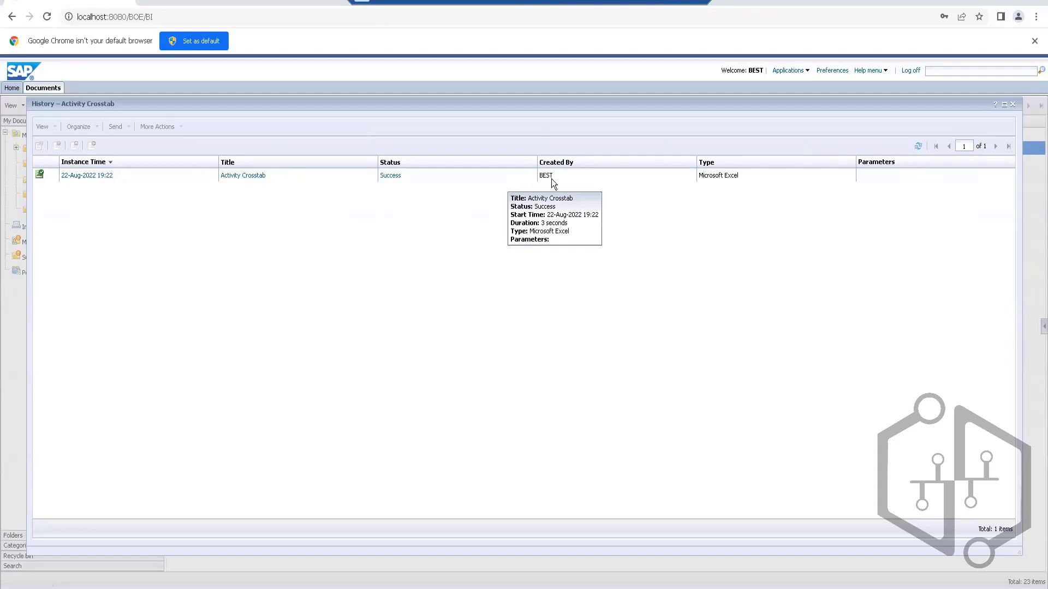
click(393, 175)
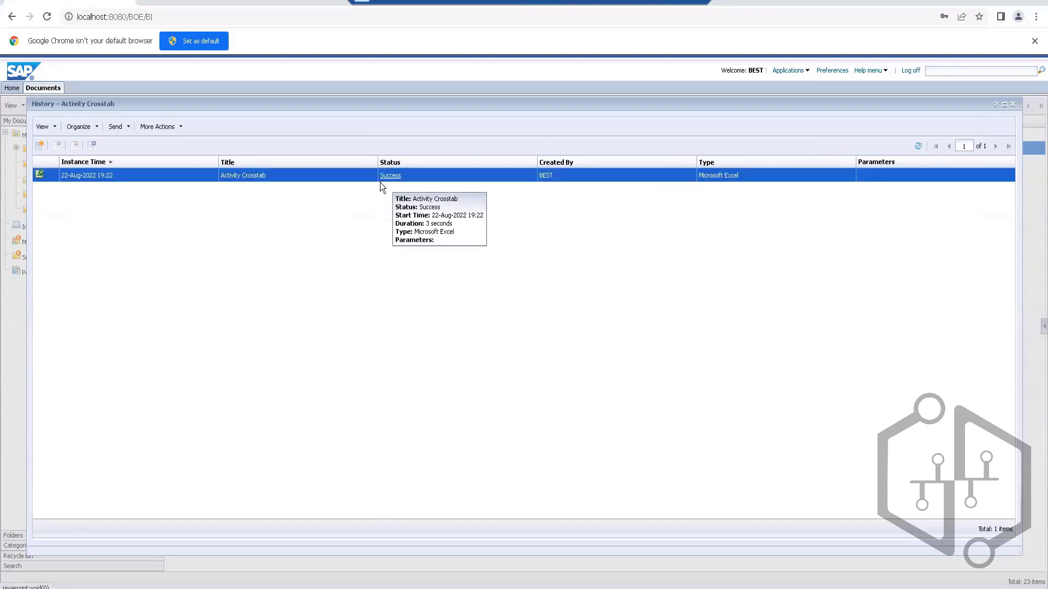
click(383, 176)
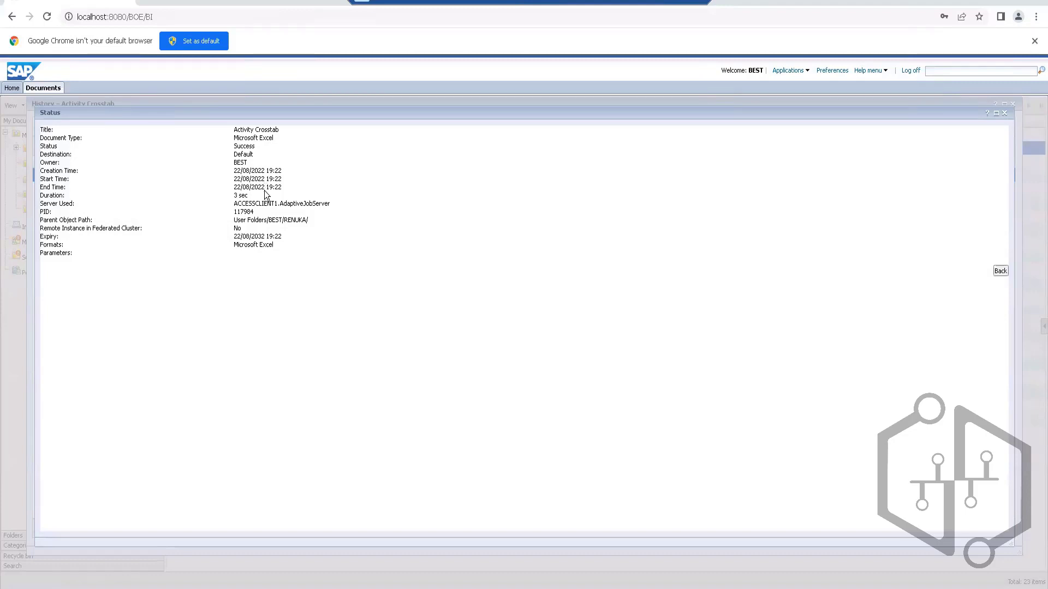
drag(255, 196, 226, 197)
drag(331, 204, 229, 208)
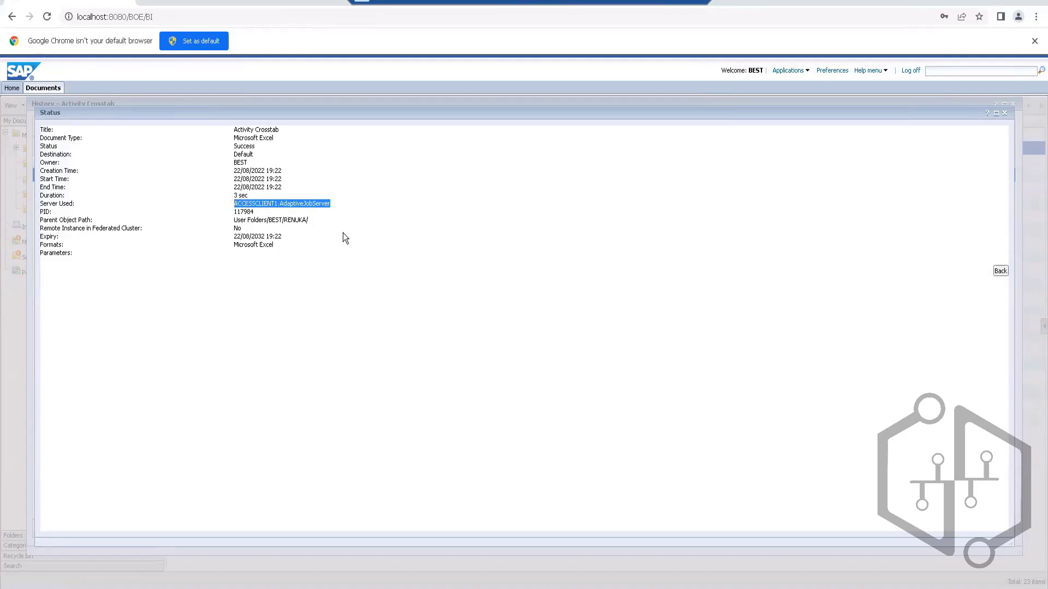
drag(310, 221, 230, 221)
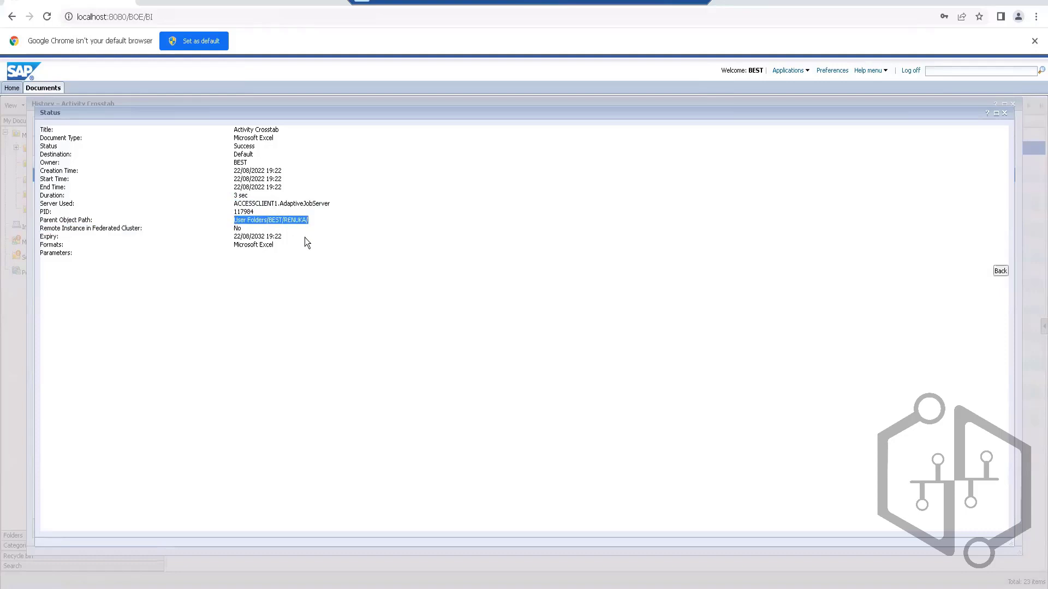
click(1004, 113)
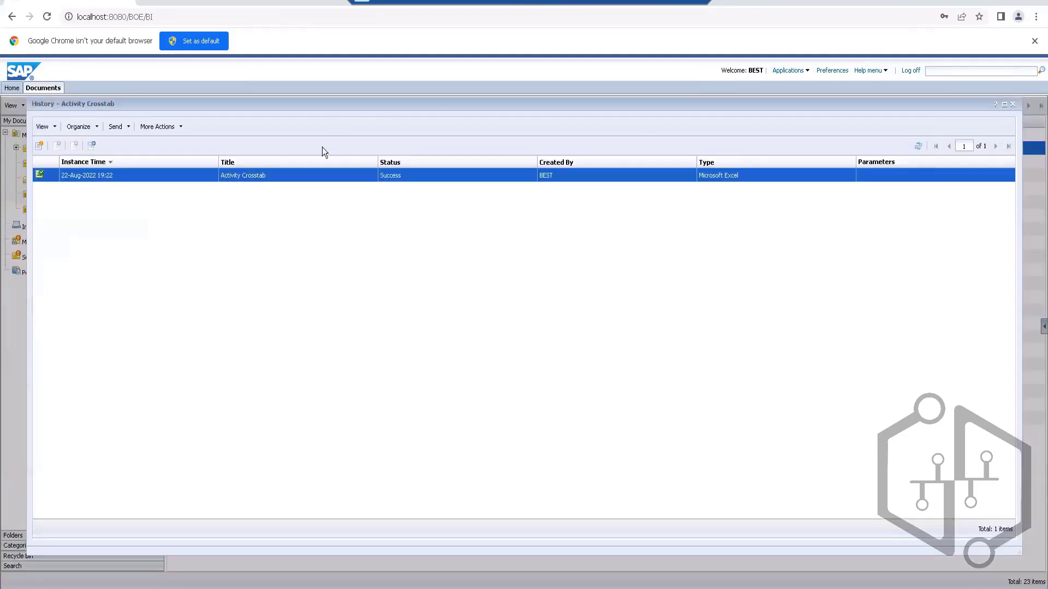
Step: View the Excel instance's output by opening the downloaded Activity Crosstab.xlsx in Excel, and close the workbook and the instance
mouse_move(94, 179)
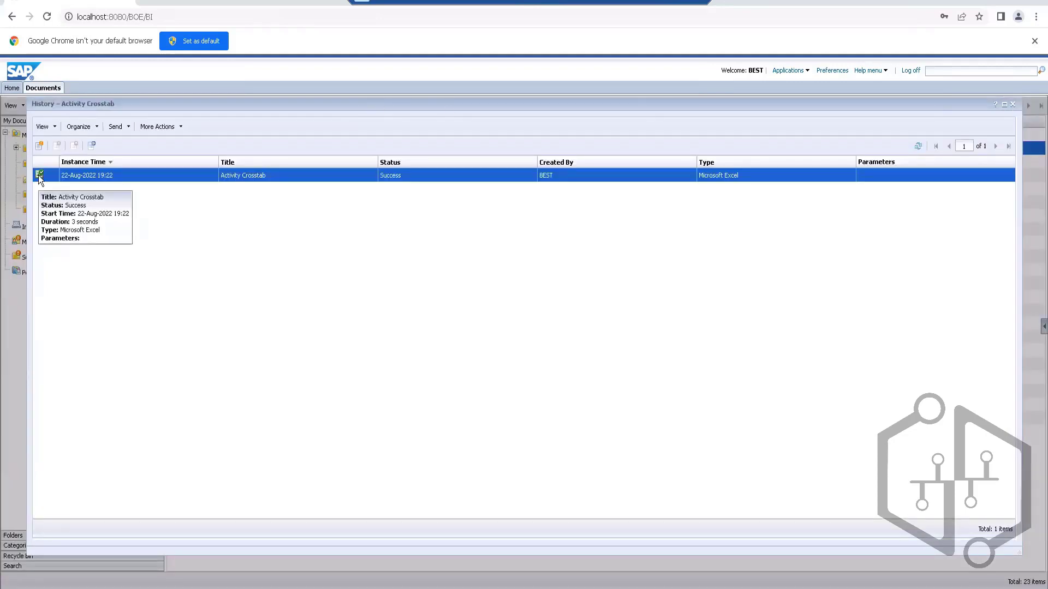
click(97, 176)
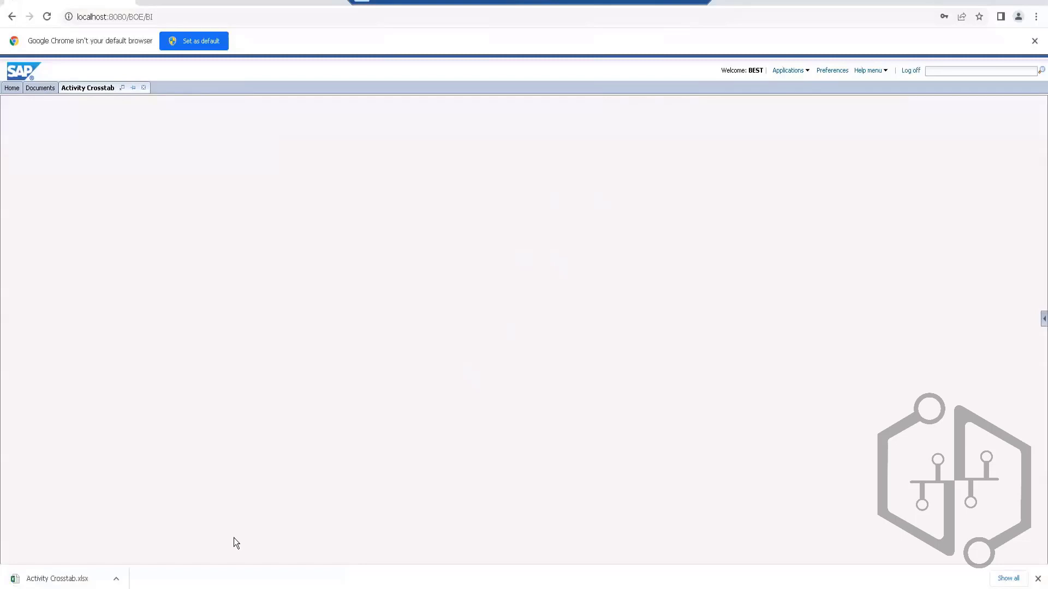
click(47, 579)
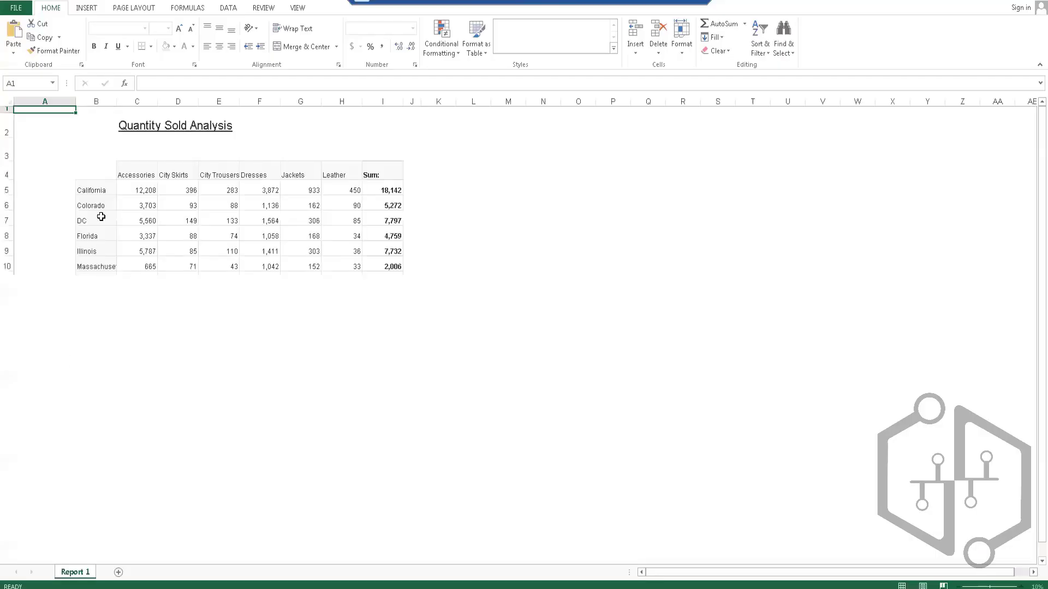
click(1038, 3)
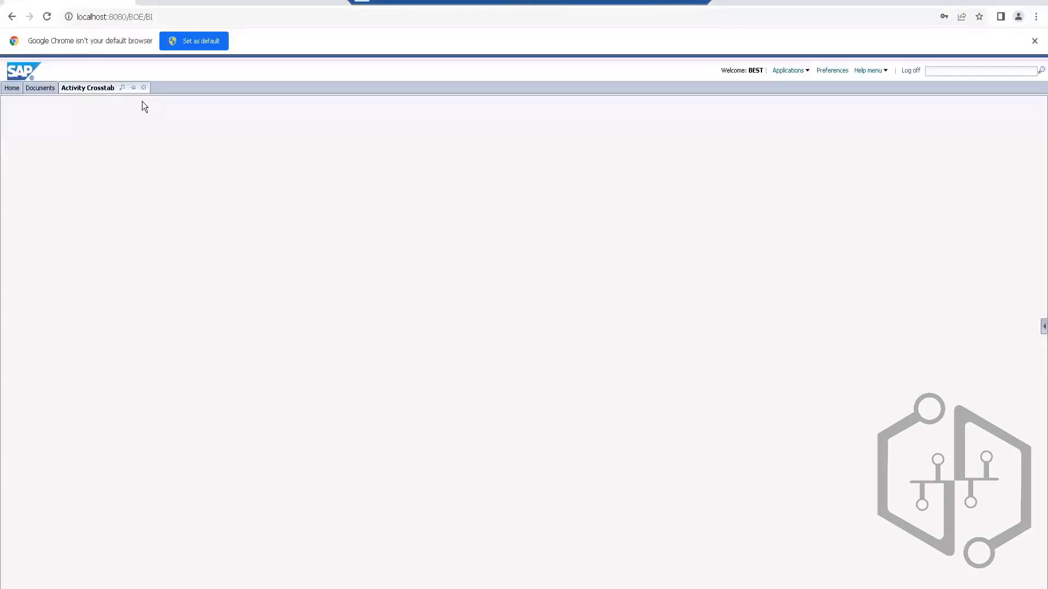
click(143, 88)
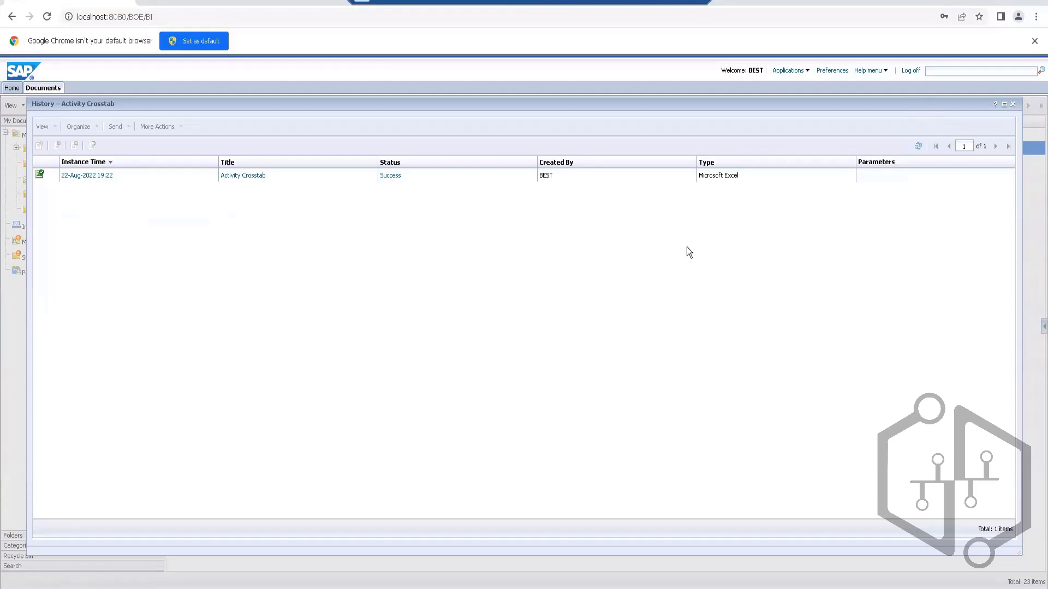
Step: Close the history and open Activity Crosstab directly from the document list, viewing its downloaded Excel workbook
click(1013, 104)
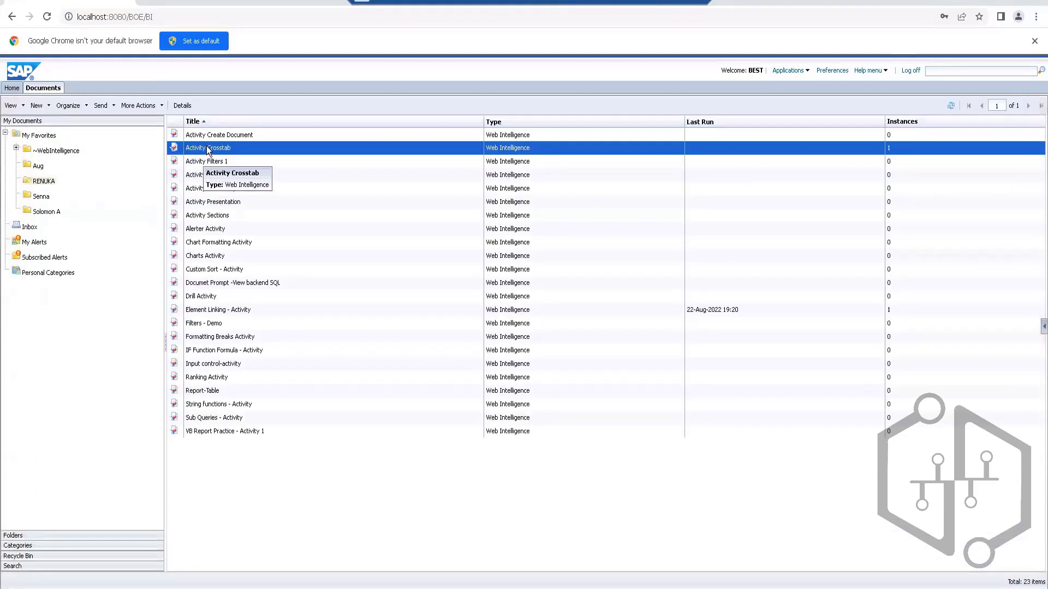
double_click(208, 148)
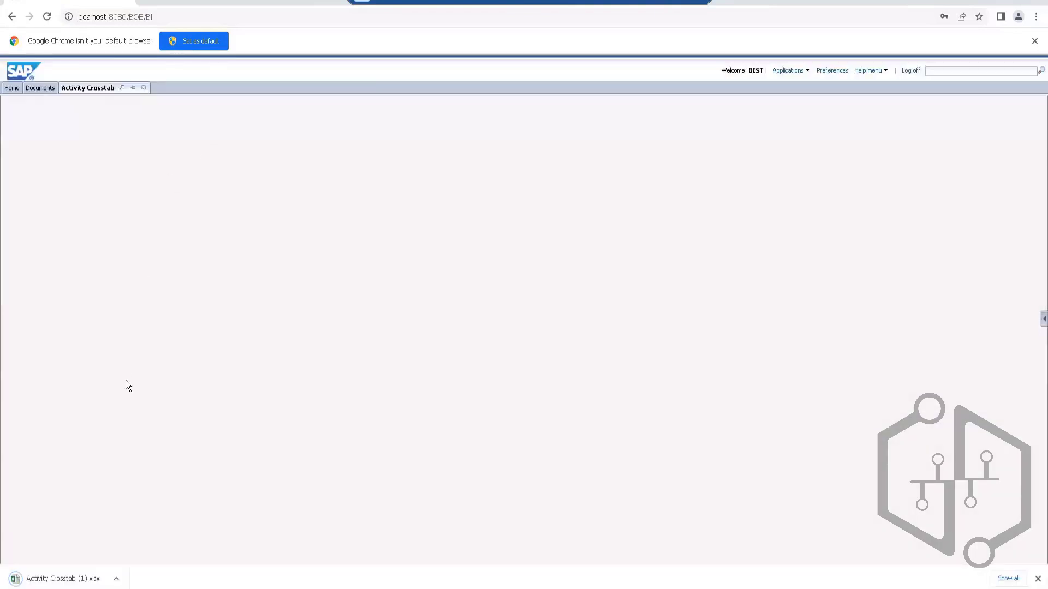
click(57, 580)
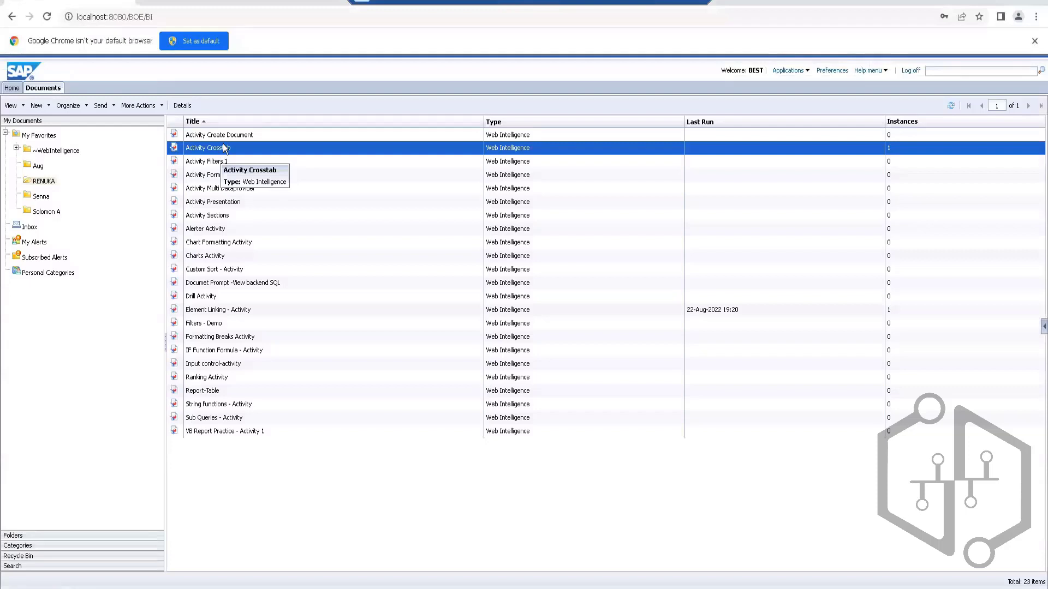
Step: Begin a new schedule for the Activity Crosstab document and set its recurrence to Once
right_click(223, 143)
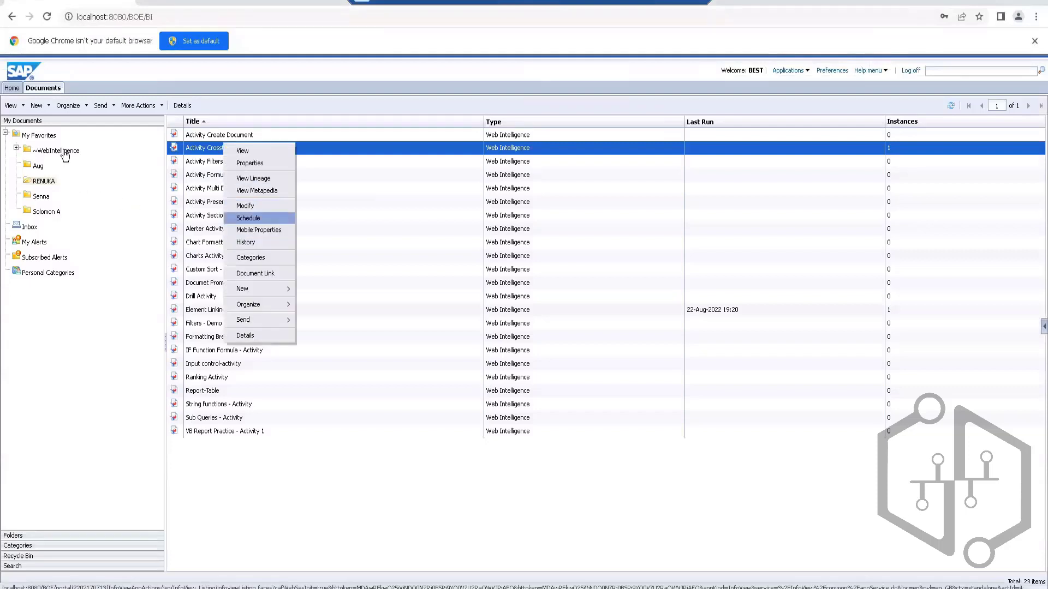
click(249, 218)
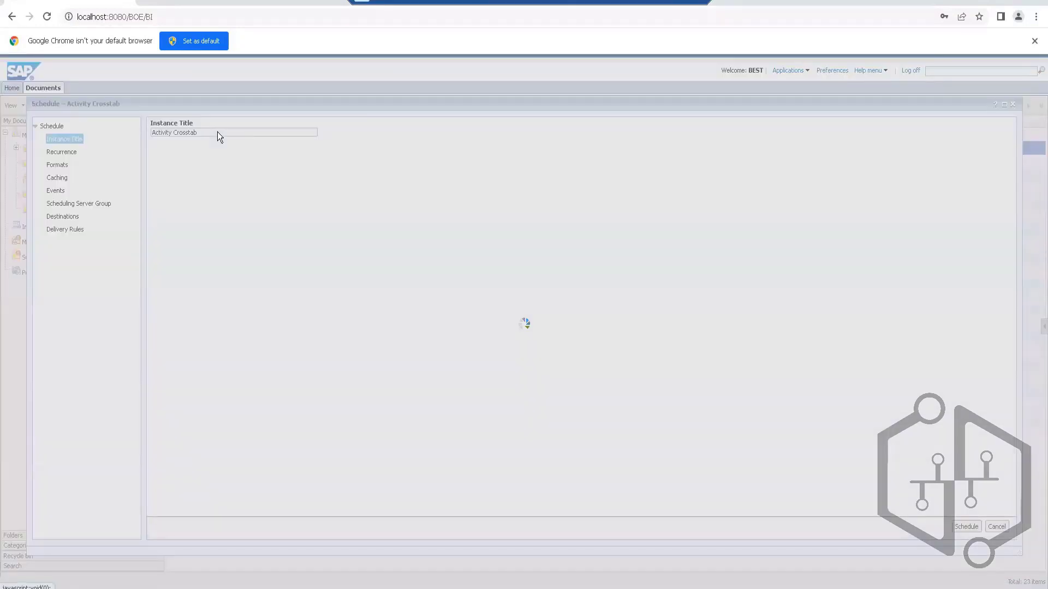
click(62, 153)
click(240, 135)
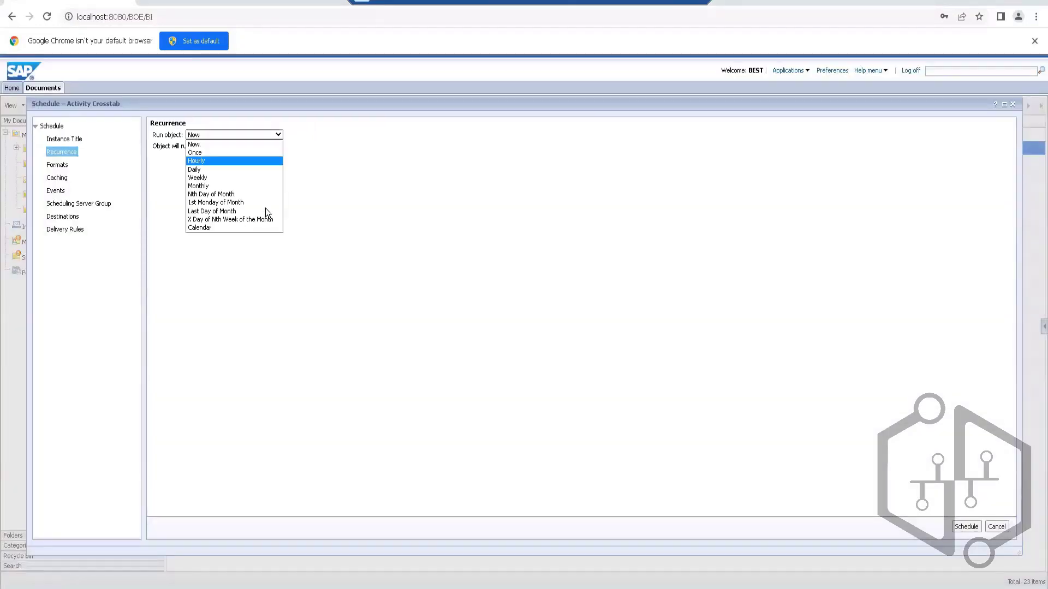
click(247, 153)
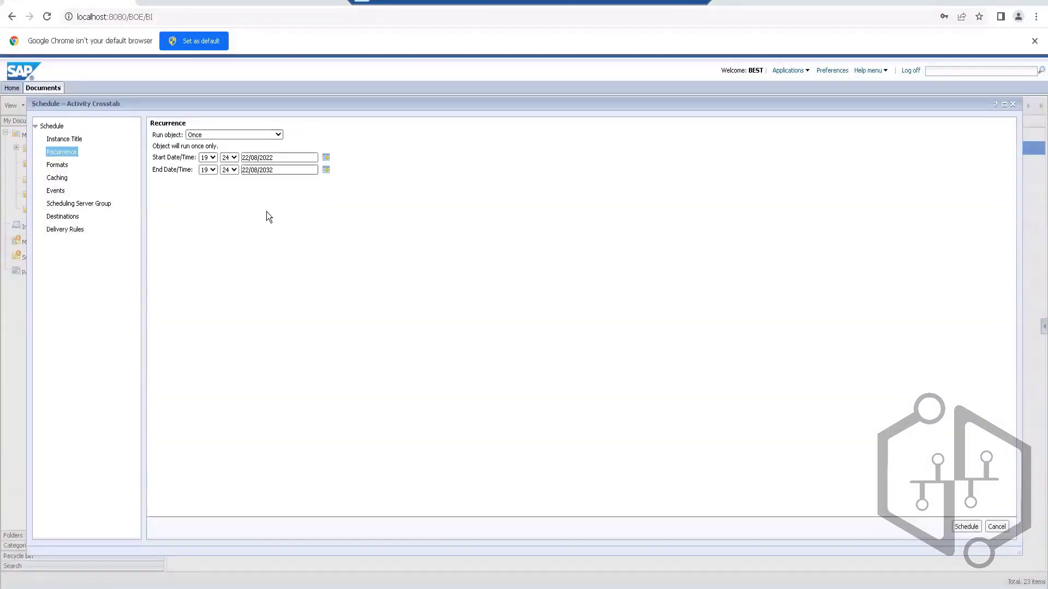
Step: Set the start time of the one-time run to 19:27
click(213, 158)
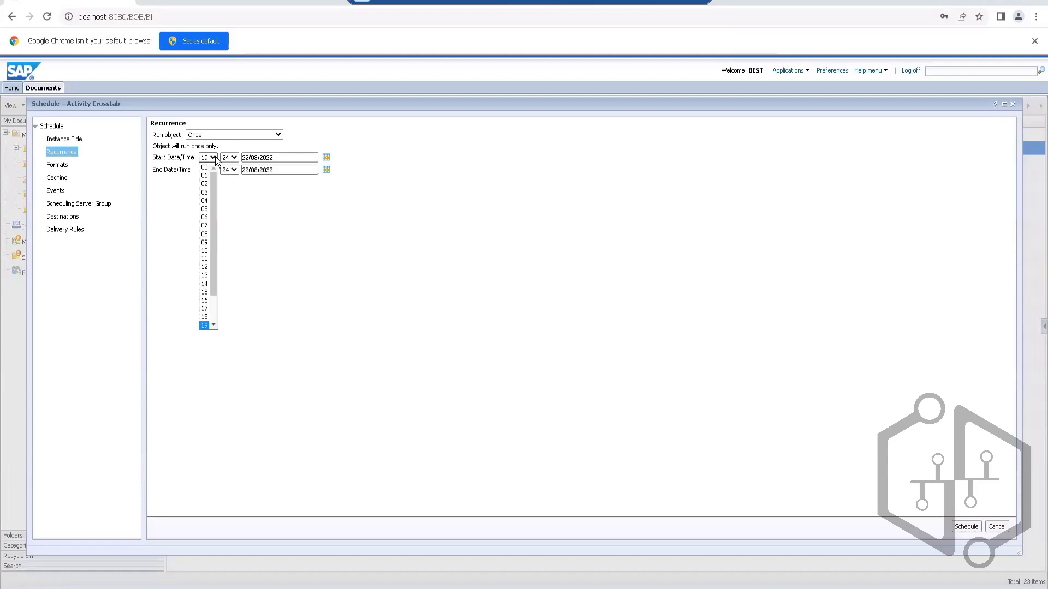
drag(214, 183, 240, 224)
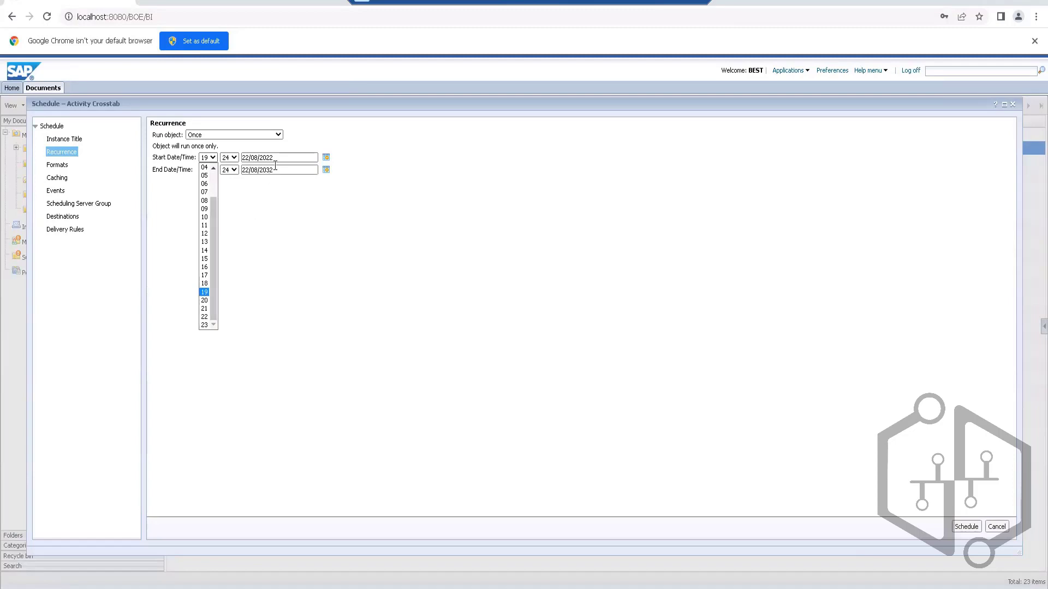
click(277, 160)
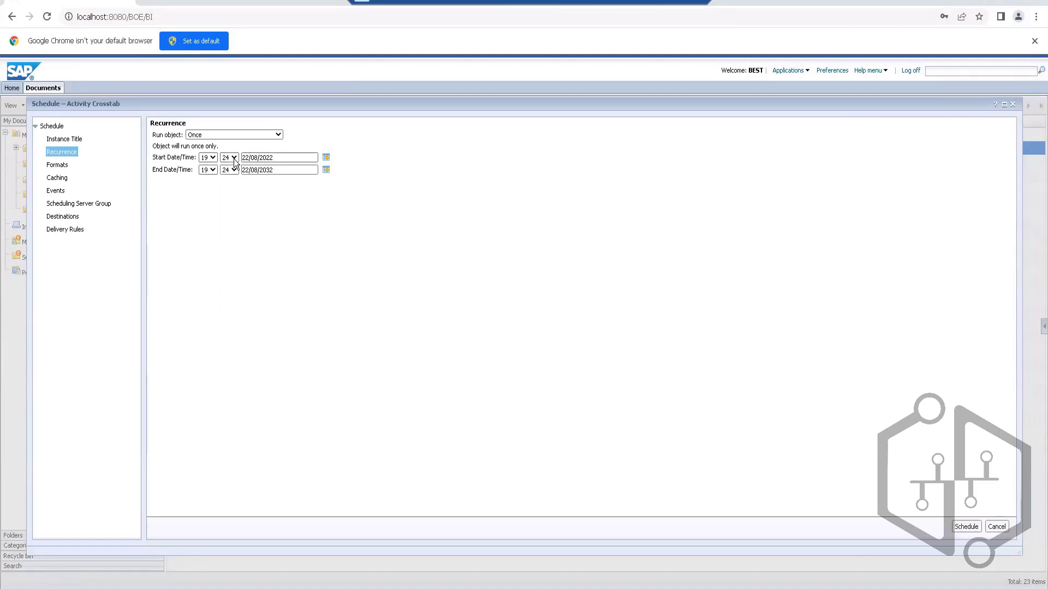
click(234, 157)
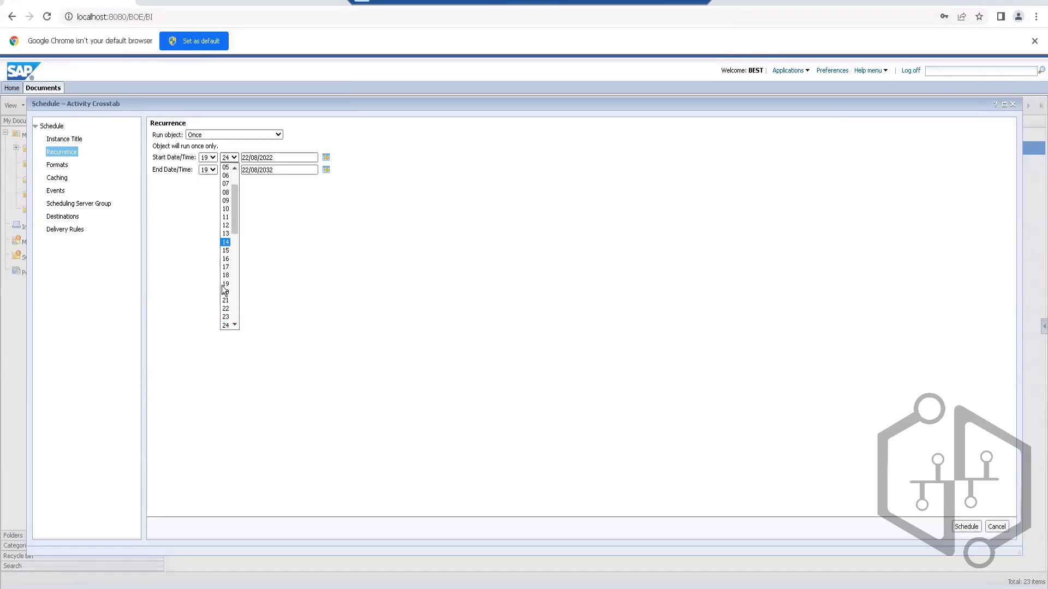
click(242, 158)
click(235, 157)
drag(237, 194, 238, 221)
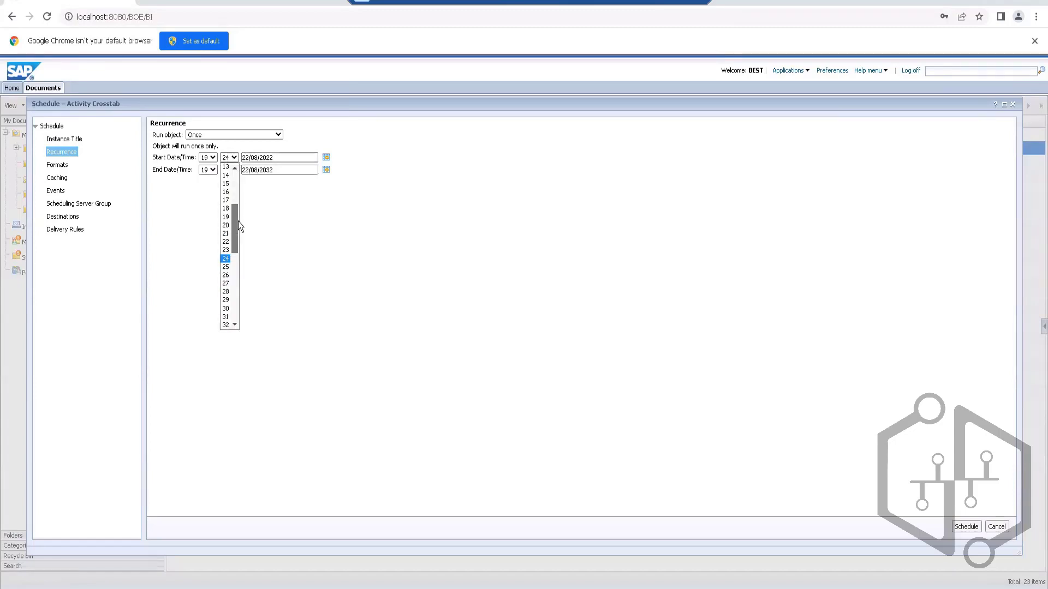
click(226, 283)
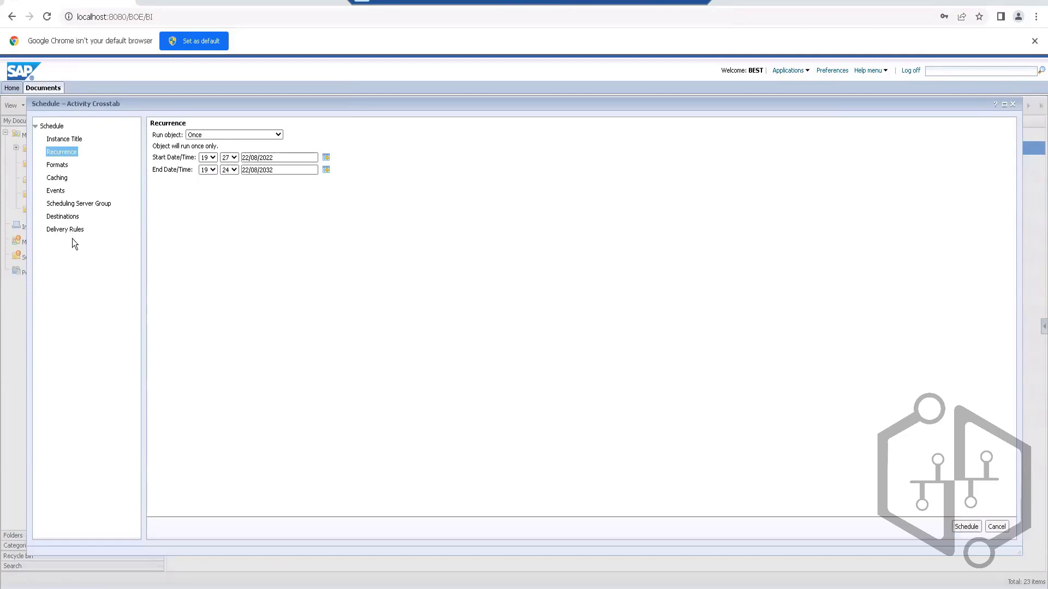
Step: Check the destination and output format, and submit the one-time schedule with the Web Intelligence format
click(65, 217)
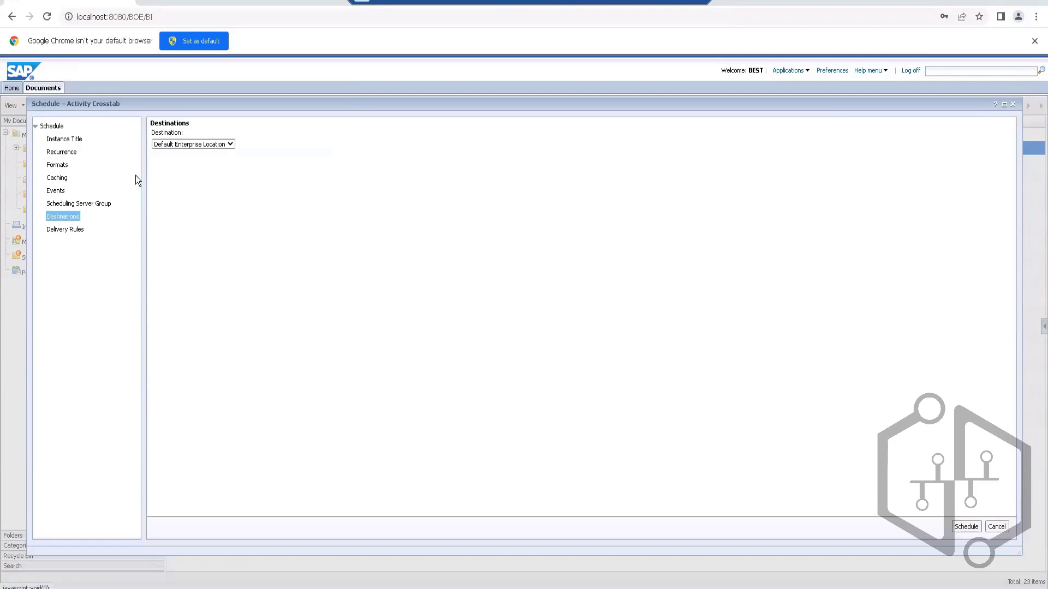
click(57, 165)
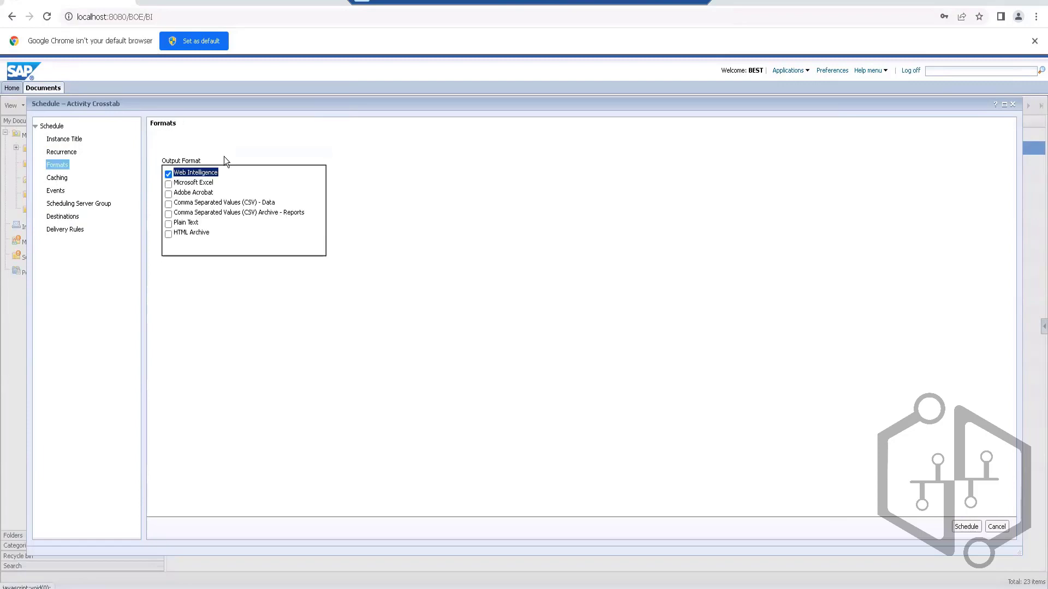
click(965, 527)
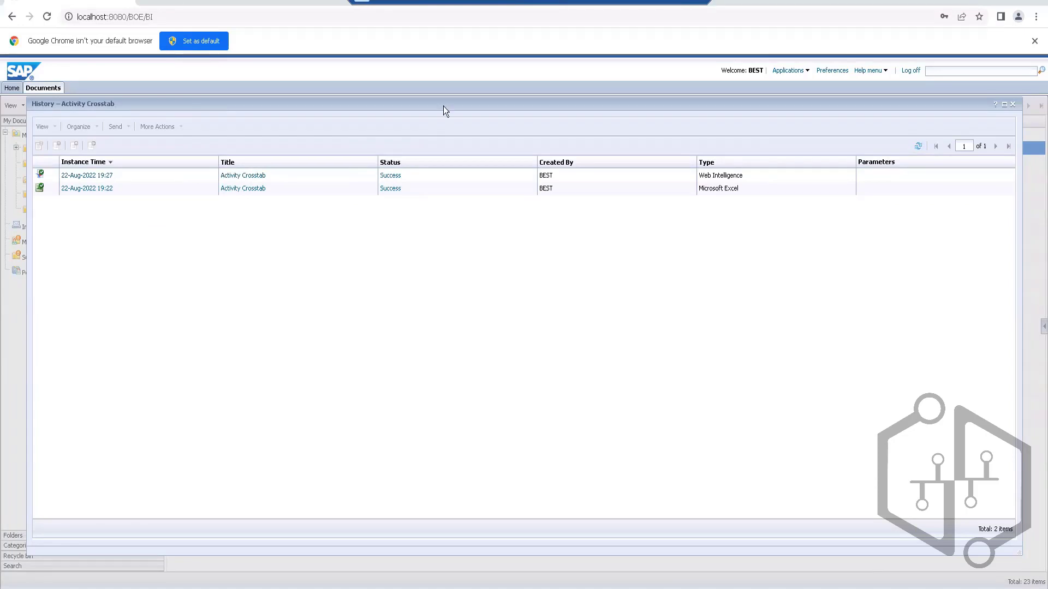
Step: Examine the creation, start and end times in the Web Intelligence instance's status details, and close the details and the history
click(111, 160)
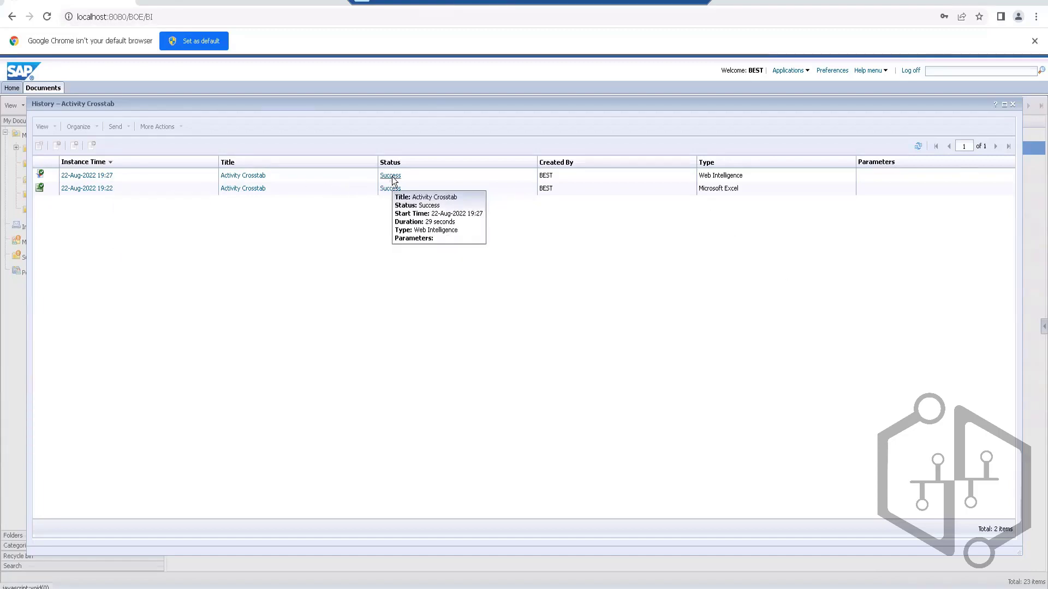
click(353, 179)
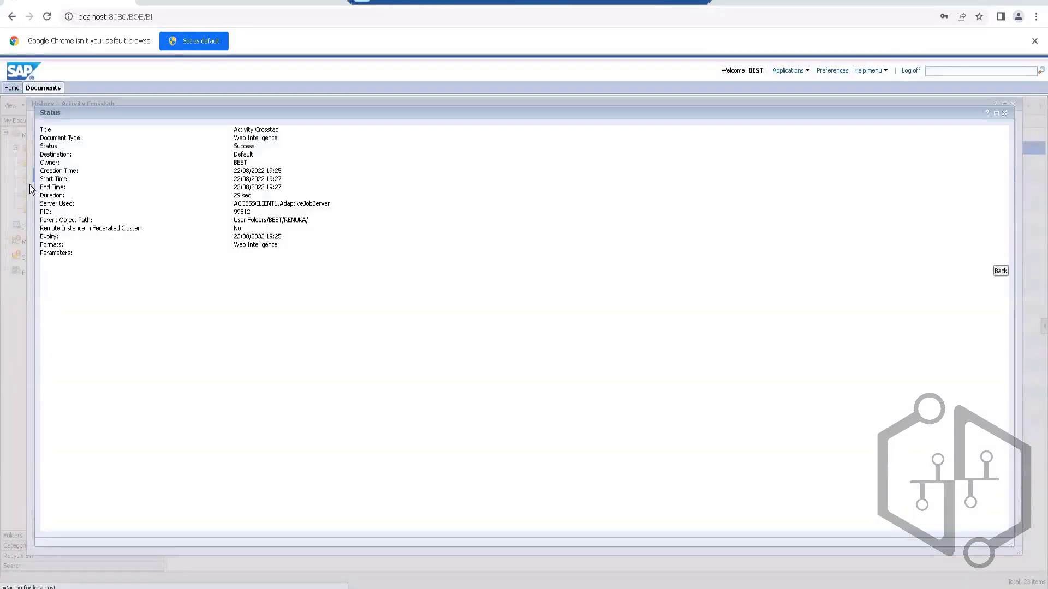
triple_click(283, 173)
click(286, 174)
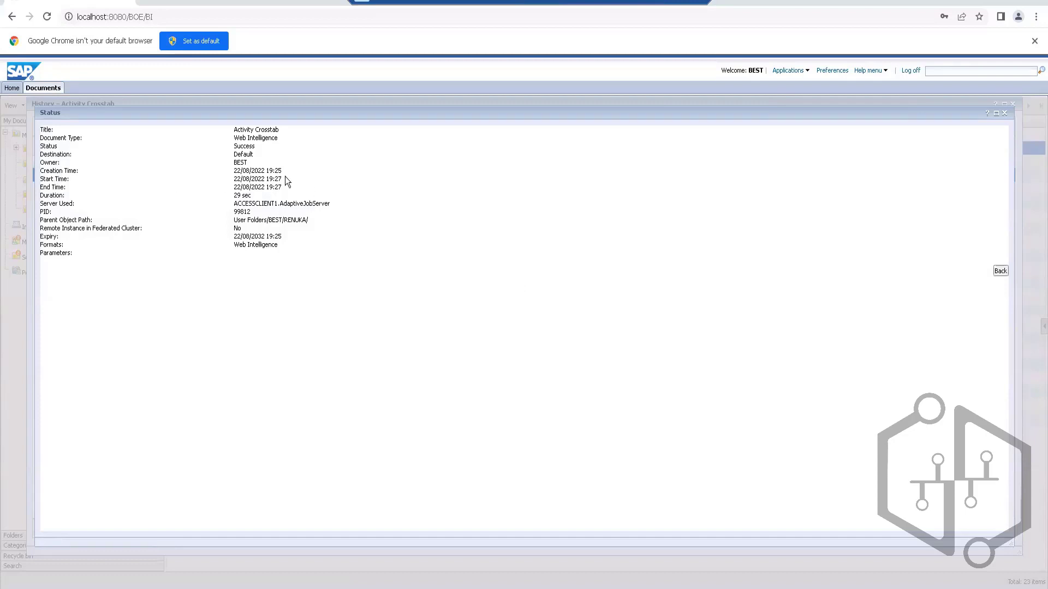
drag(285, 178, 265, 189)
drag(283, 187, 269, 190)
click(1005, 115)
click(1004, 113)
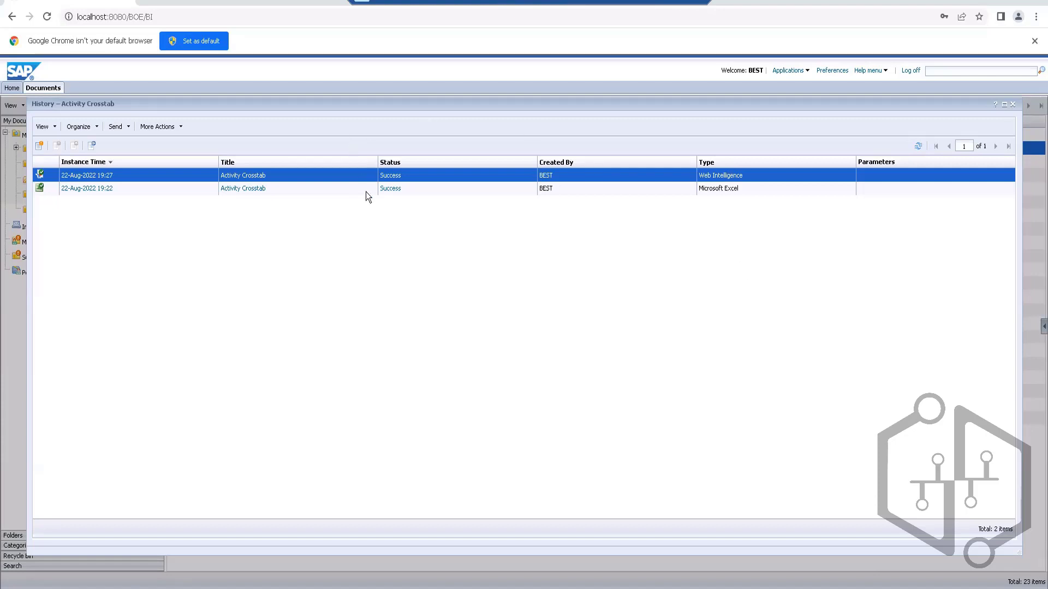
click(1013, 104)
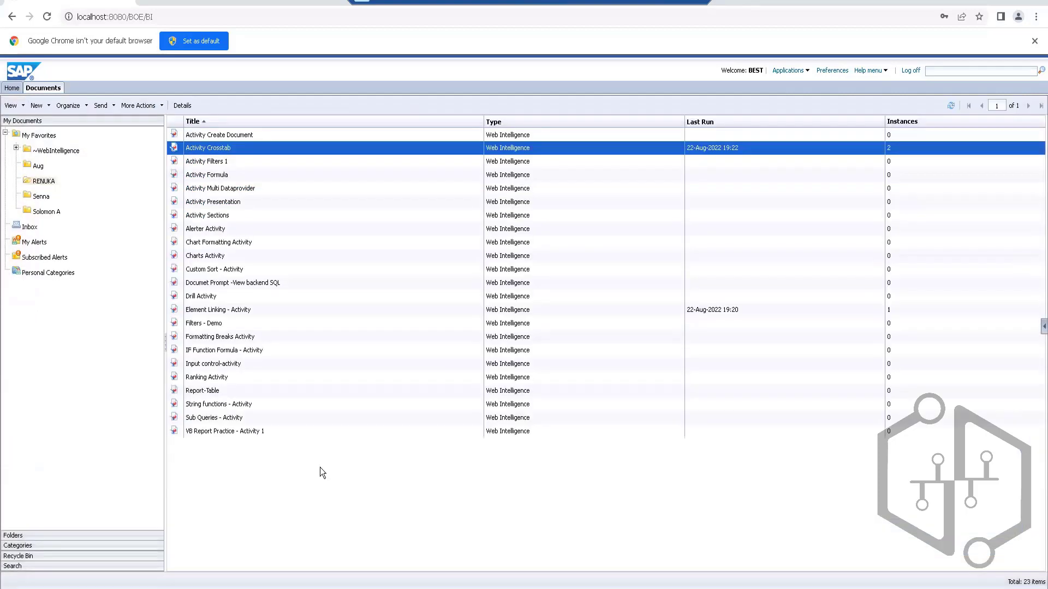